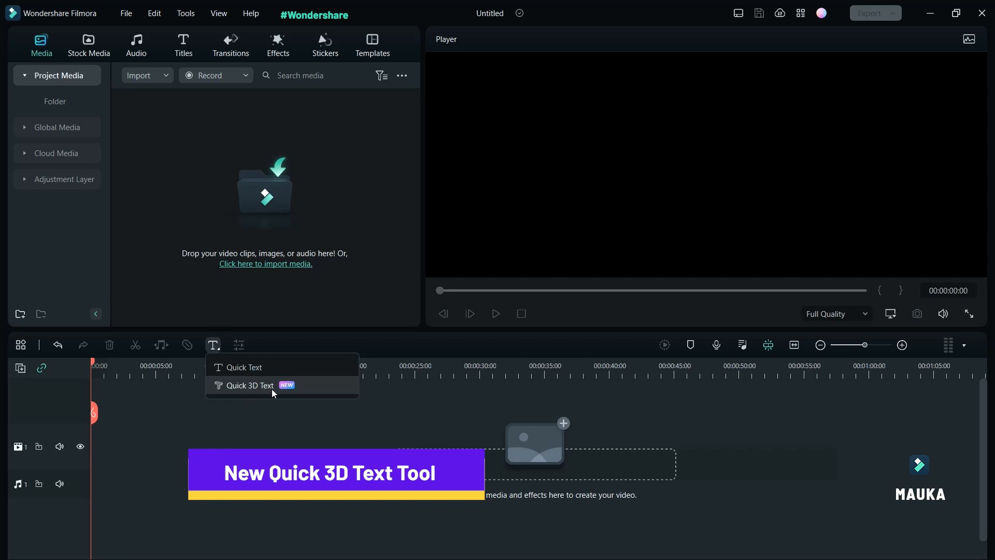
# Add a Quick 3D Text clip to the start of the timeline and open its title settings.
pyautogui.click(250, 385)
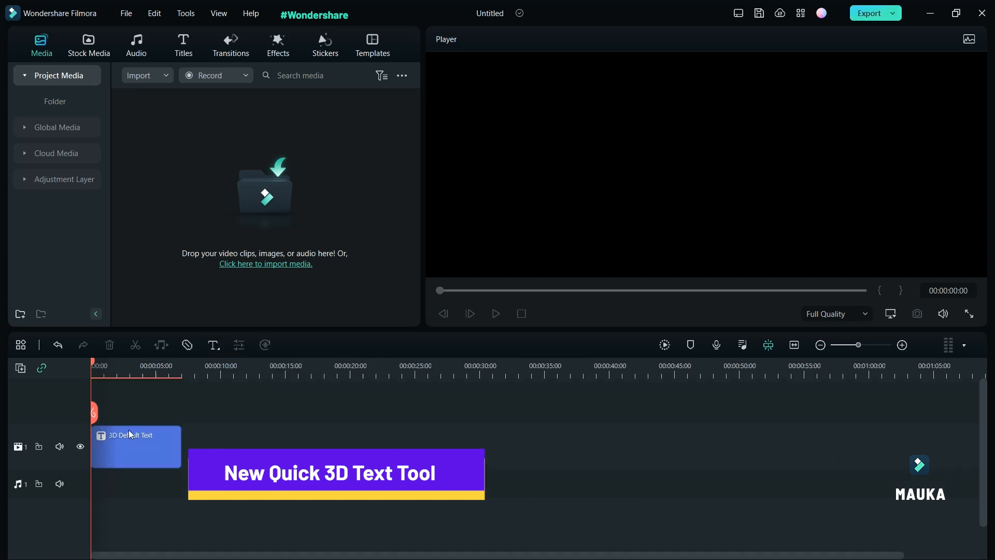
pyautogui.click(146, 436)
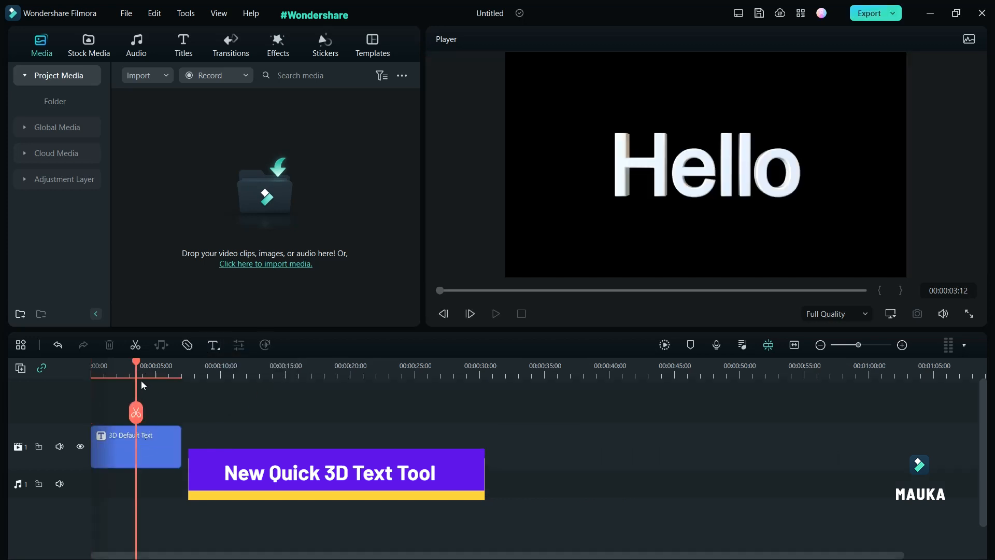
pyautogui.moveTo(136, 363); pyautogui.dragTo(112, 378)
pyautogui.doubleClick(142, 447)
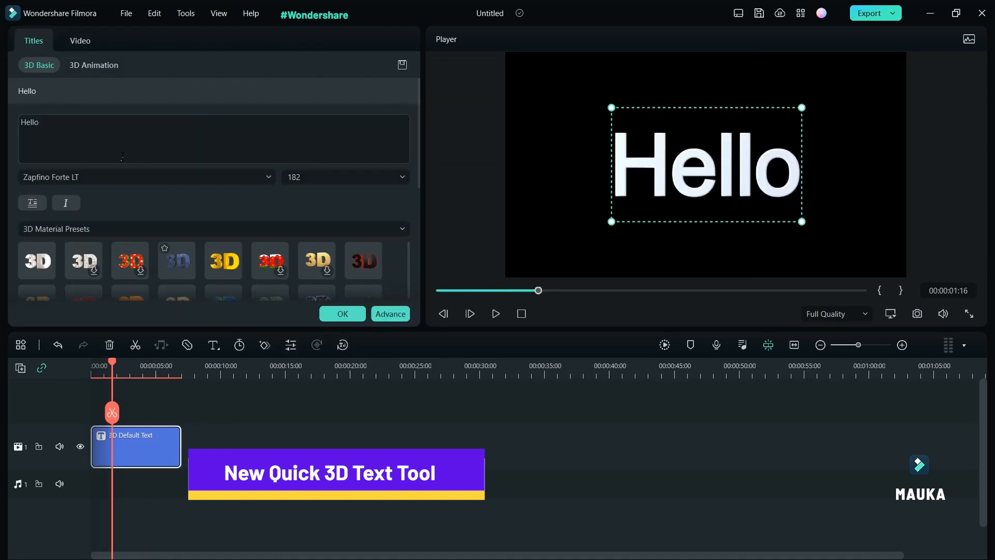
# Select the word Hello and look at the list of available fonts.
pyautogui.doubleClick(81, 122)
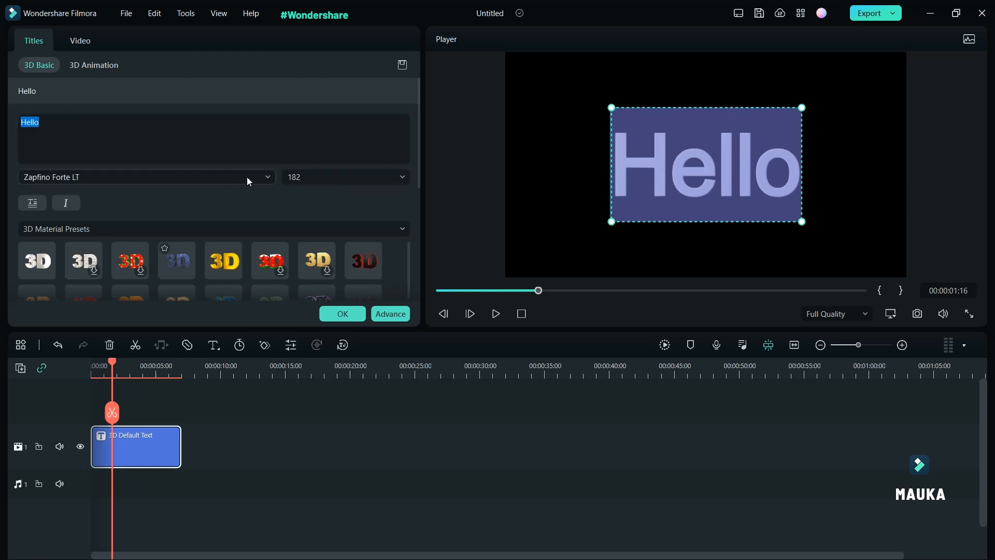
pyautogui.click(263, 177)
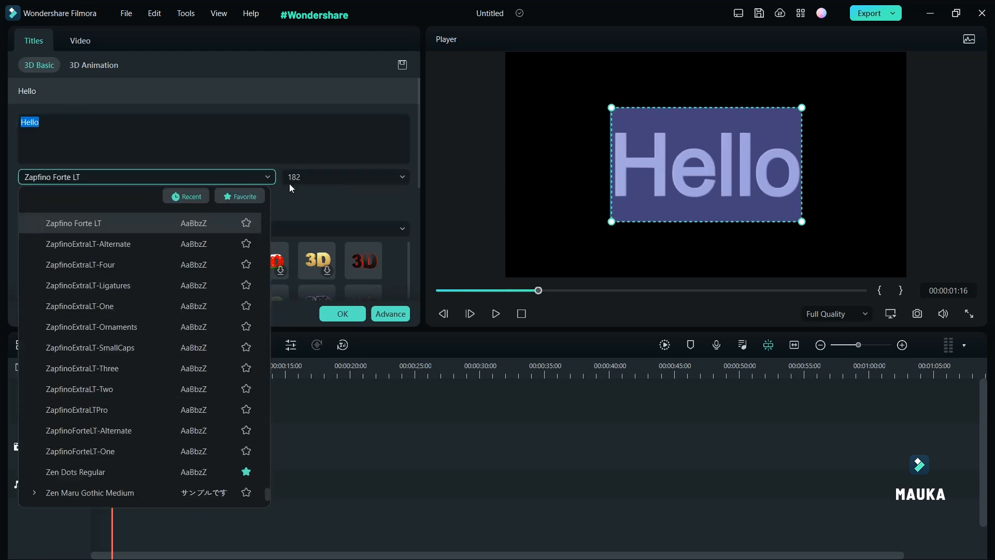
pyautogui.click(305, 198)
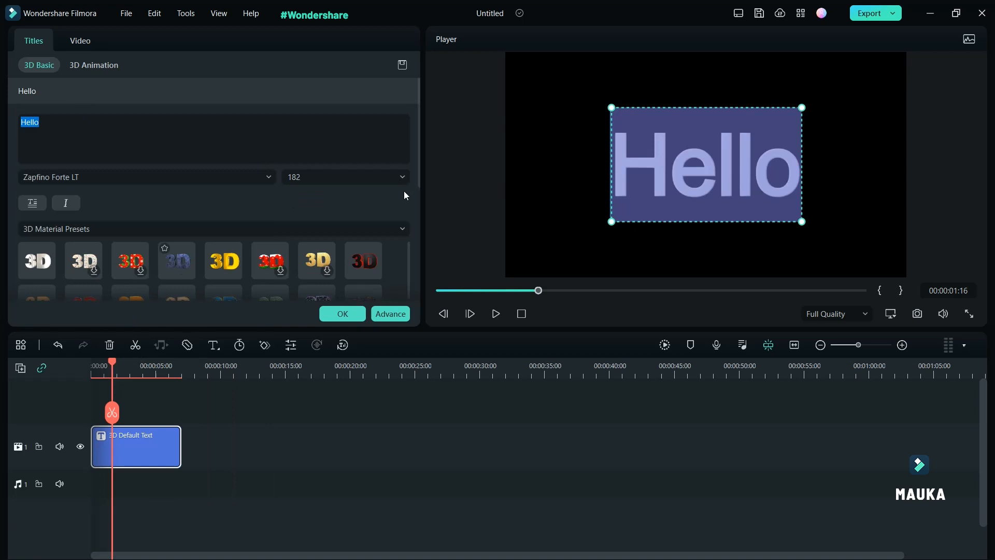
# Try vertical orientation on the Hello text and switch it back to horizontal.
pyautogui.click(36, 206)
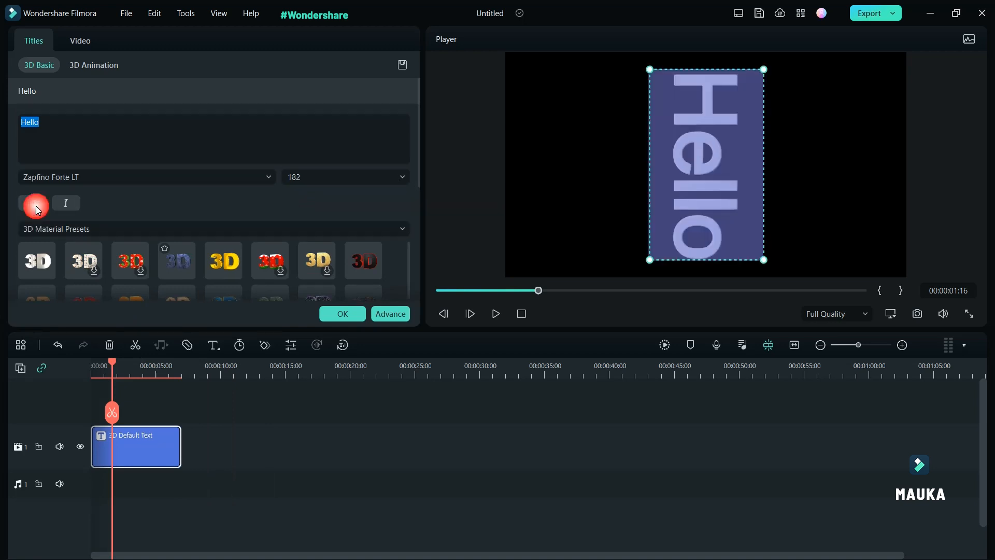
pyautogui.click(36, 206)
pyautogui.click(36, 206)
pyautogui.click(35, 207)
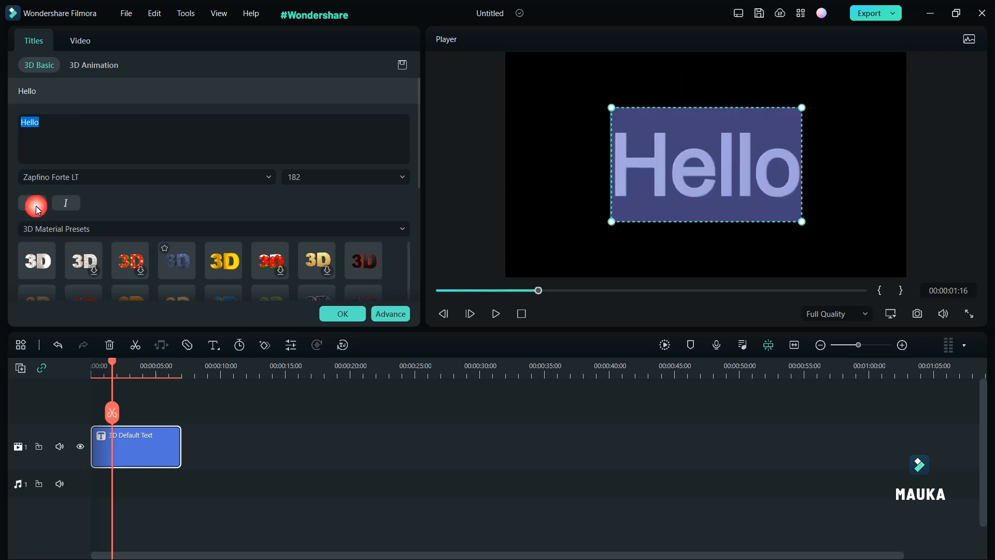
# Make the Hello text italic and apply the beige-gold metallic 3D material preset from the last row.
pyautogui.click(72, 206)
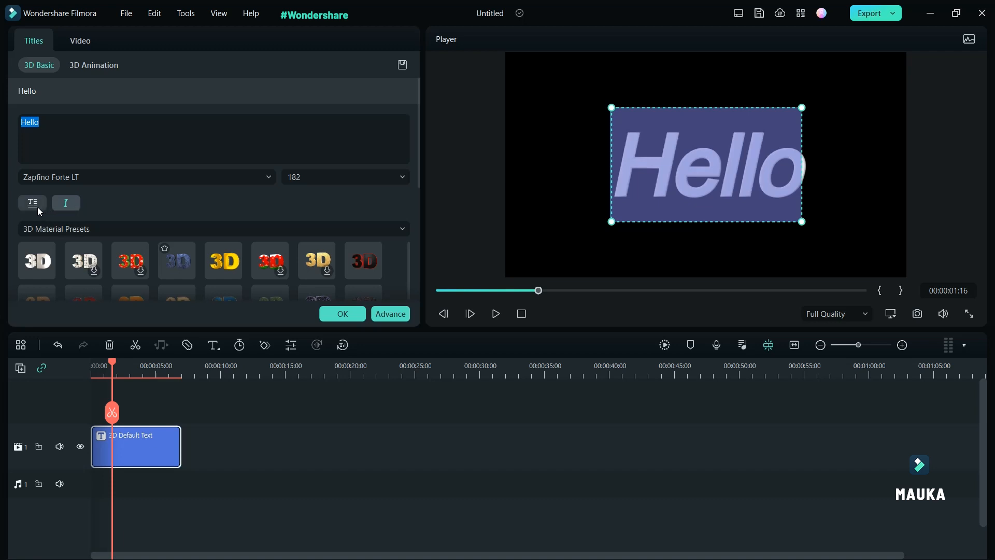
pyautogui.click(388, 228)
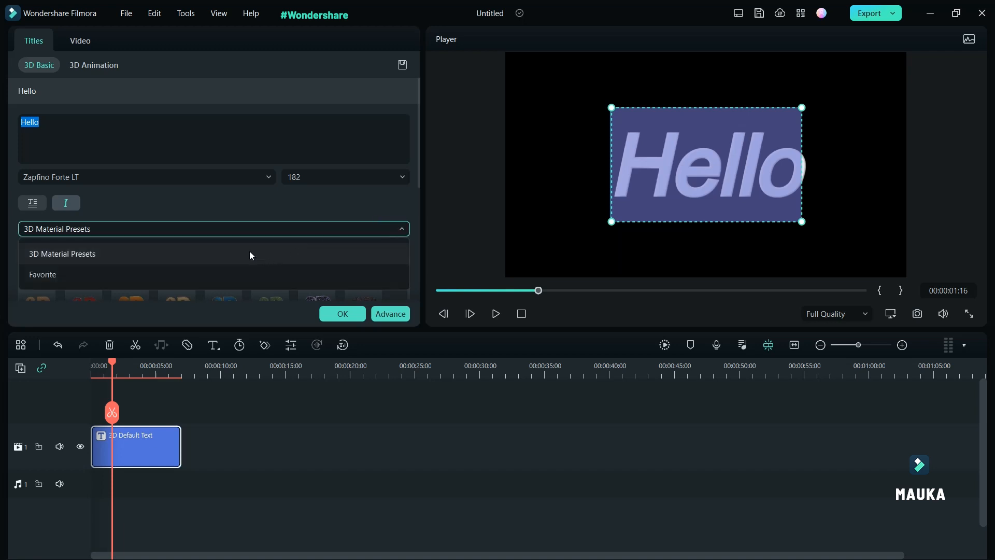
pyautogui.click(105, 252)
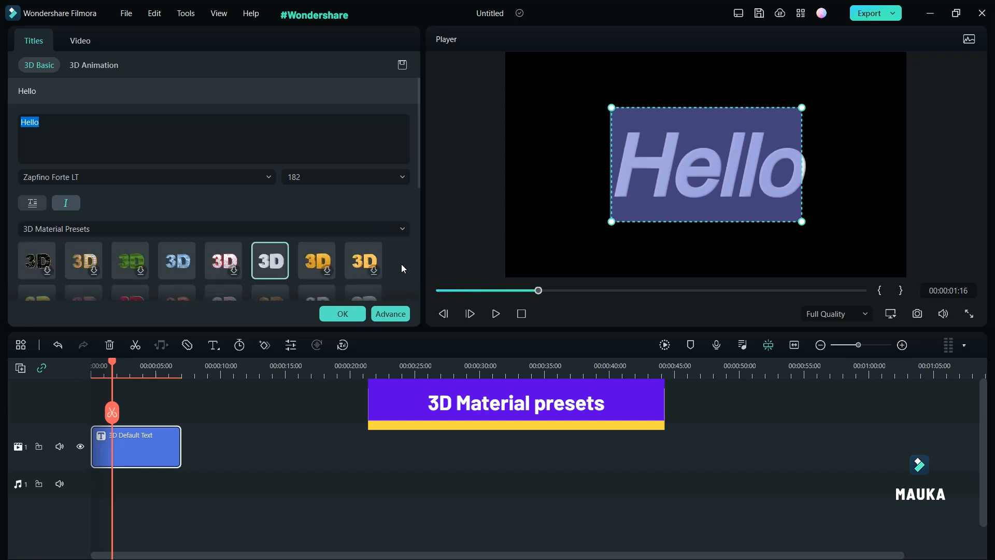
pyautogui.moveTo(418, 175); pyautogui.dragTo(417, 224)
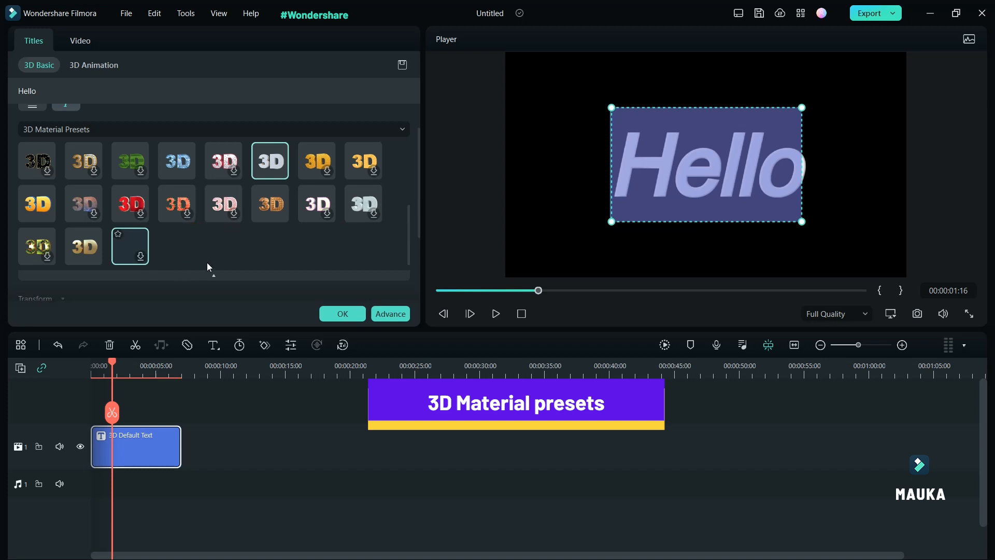
pyautogui.scroll(5, 82, 210)
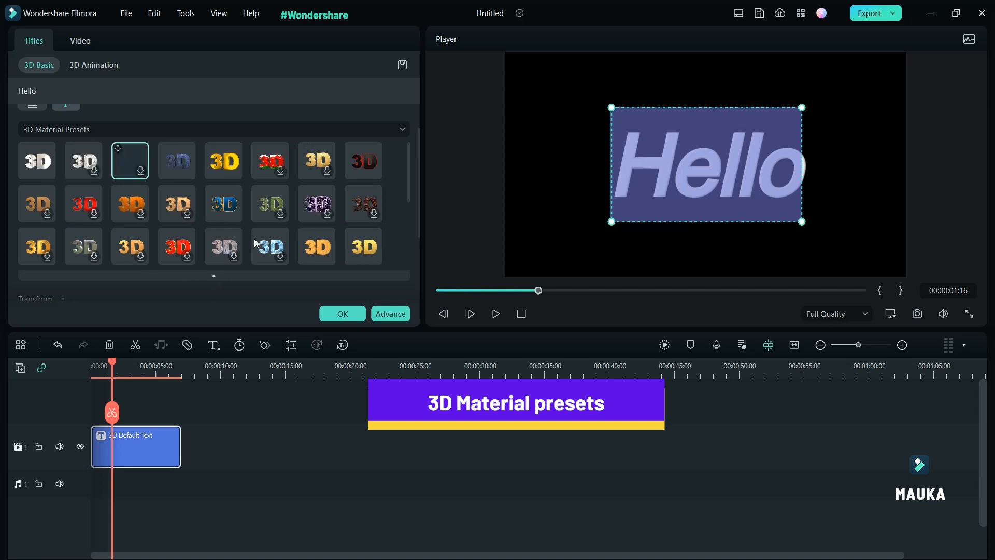
pyautogui.scroll(-5, 269, 244)
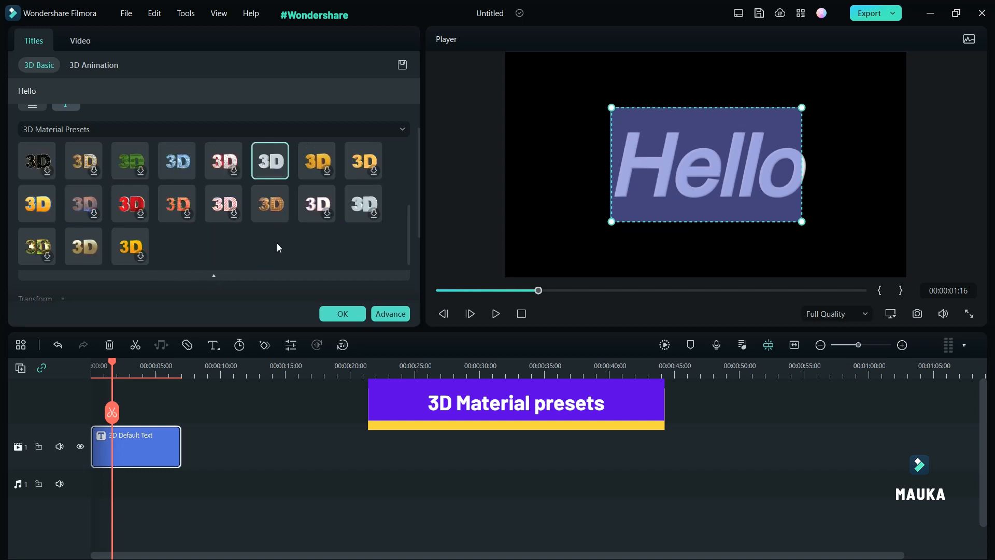
pyautogui.click(90, 254)
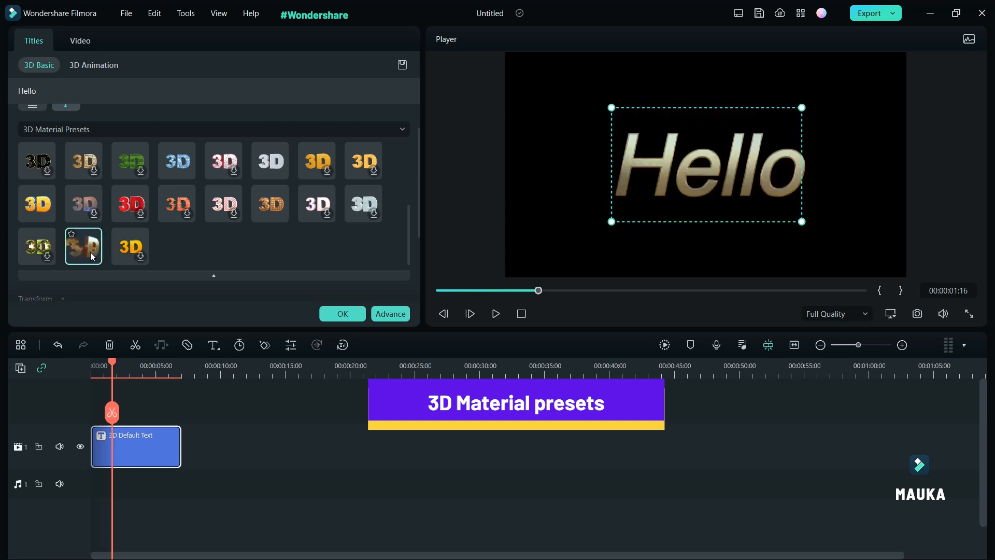
pyautogui.moveTo(113, 364)
pyautogui.mouseDown()
pyautogui.moveTo(101, 362)
pyautogui.moveTo(126, 368)
pyautogui.moveTo(96, 369)
pyautogui.moveTo(148, 368)
pyautogui.moveTo(106, 368)
pyautogui.moveTo(122, 368)
pyautogui.mouseUp()
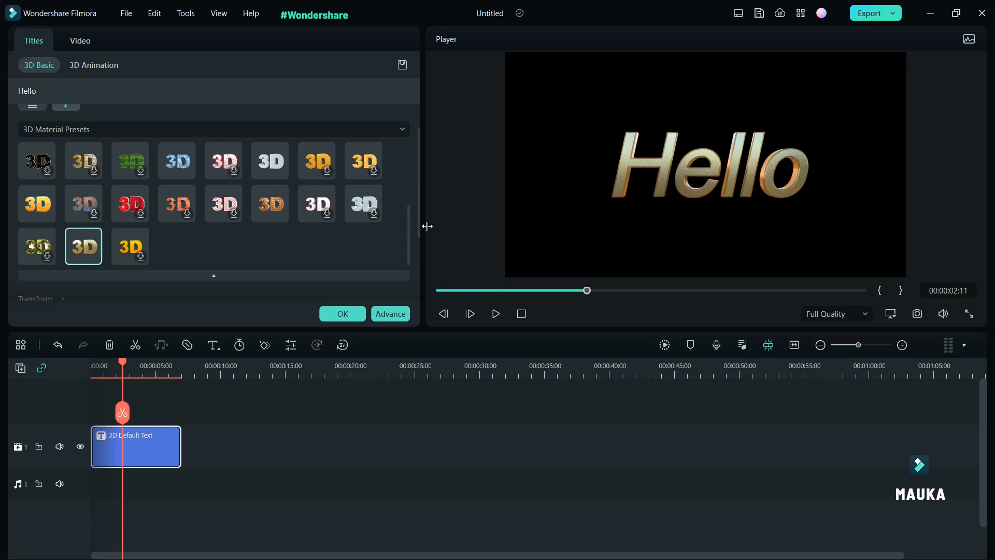
# Scale the Hello text to 65.8 % and shift its position to X -46.0, Y 0.4.
pyautogui.moveTo(415, 226); pyautogui.dragTo(415, 282)
pyautogui.click(47, 250)
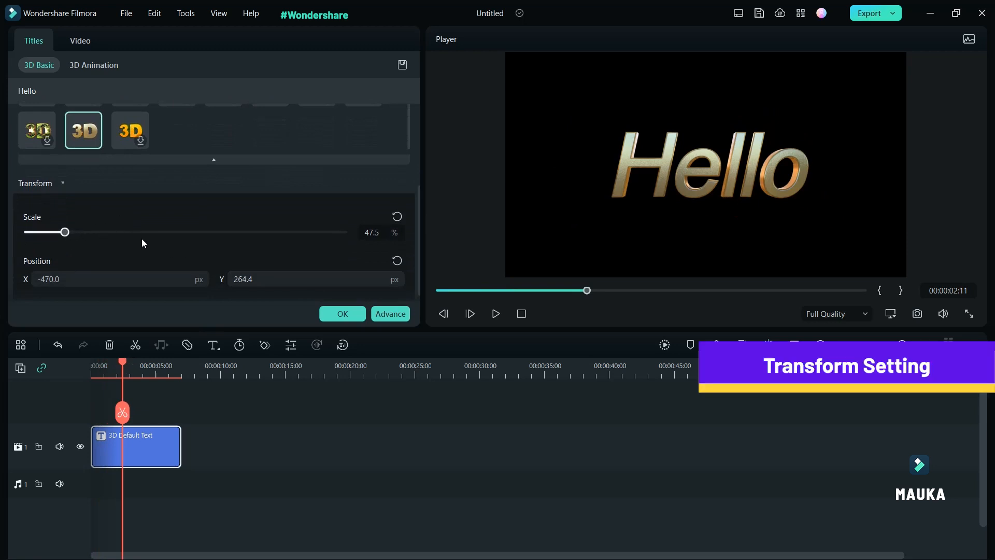
pyautogui.moveTo(67, 231); pyautogui.dragTo(82, 239)
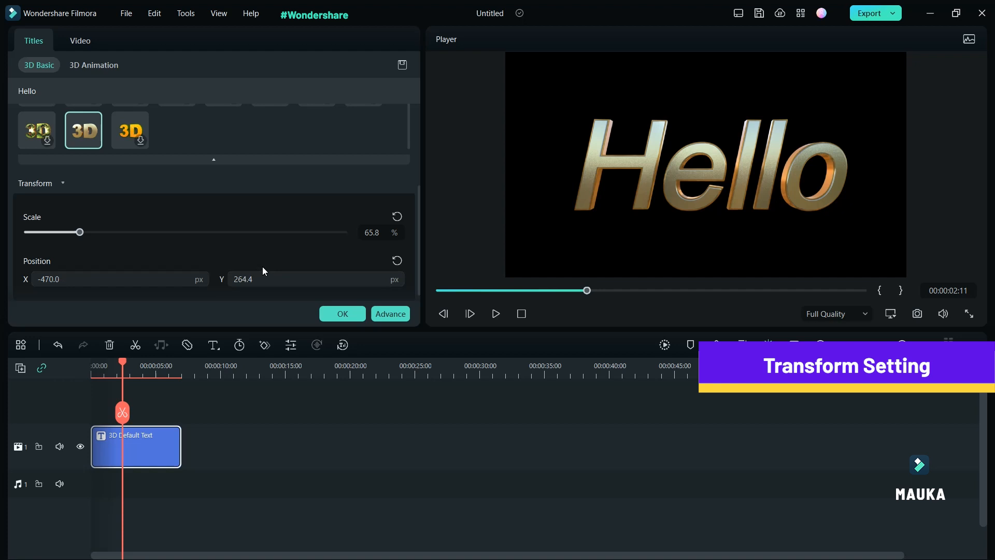
pyautogui.moveTo(62, 280); pyautogui.dragTo(356, 261)
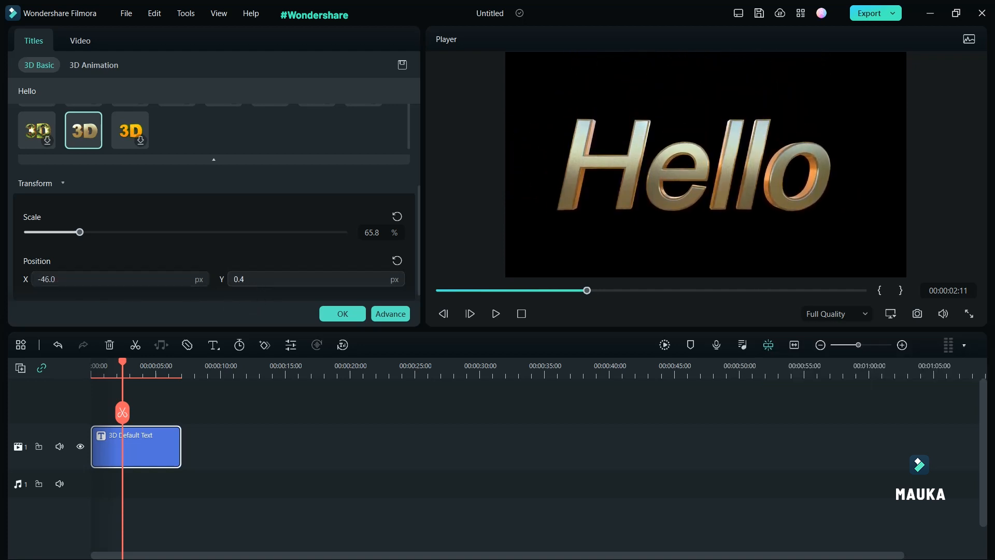
# Reset the Hello text's position to 0.0, 0.0 and its scale to 100 %.
pyautogui.click(397, 261)
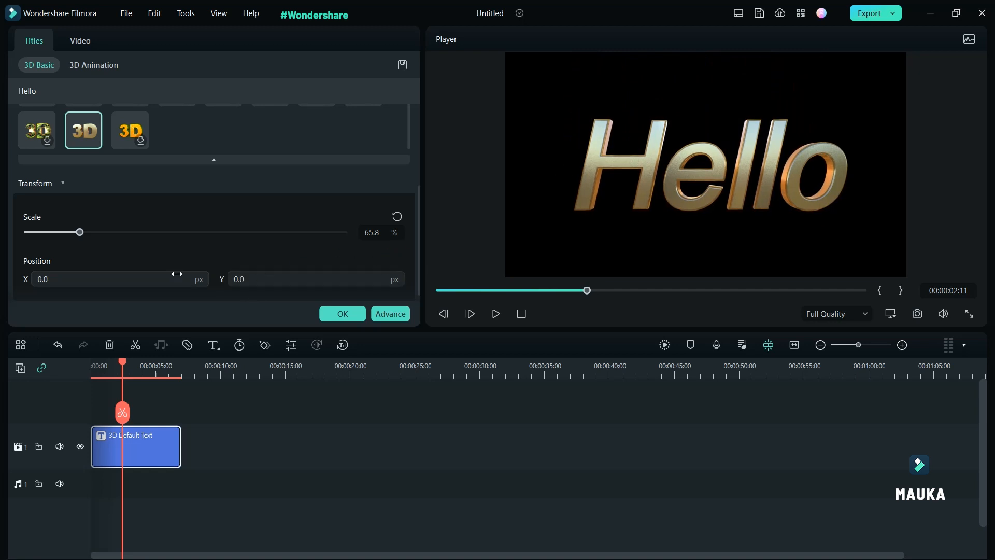
pyautogui.click(397, 219)
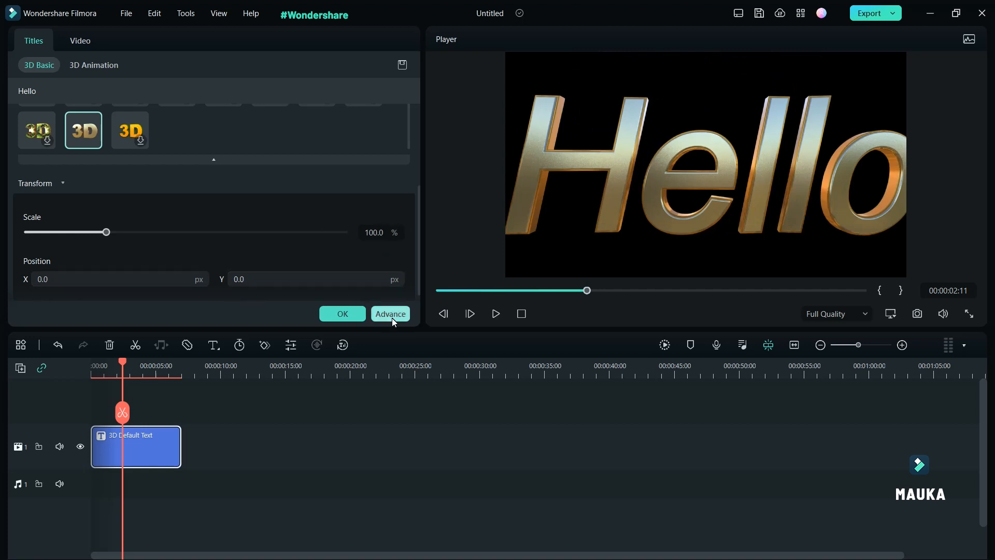
# Apply the 3D Fly Down Rotate Z entrance animation and the Zoom Away exit animation, and preview them.
pyautogui.click(106, 71)
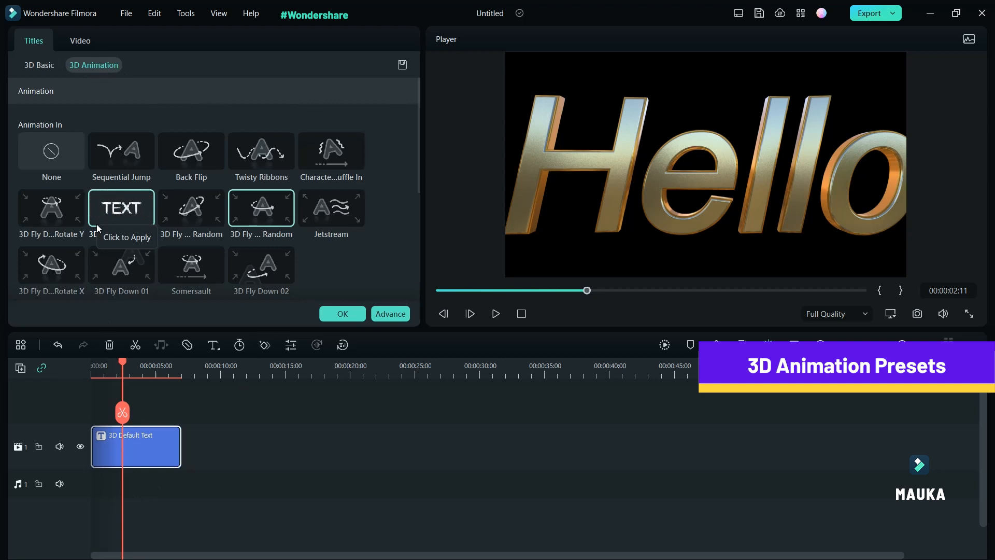
pyautogui.click(123, 212)
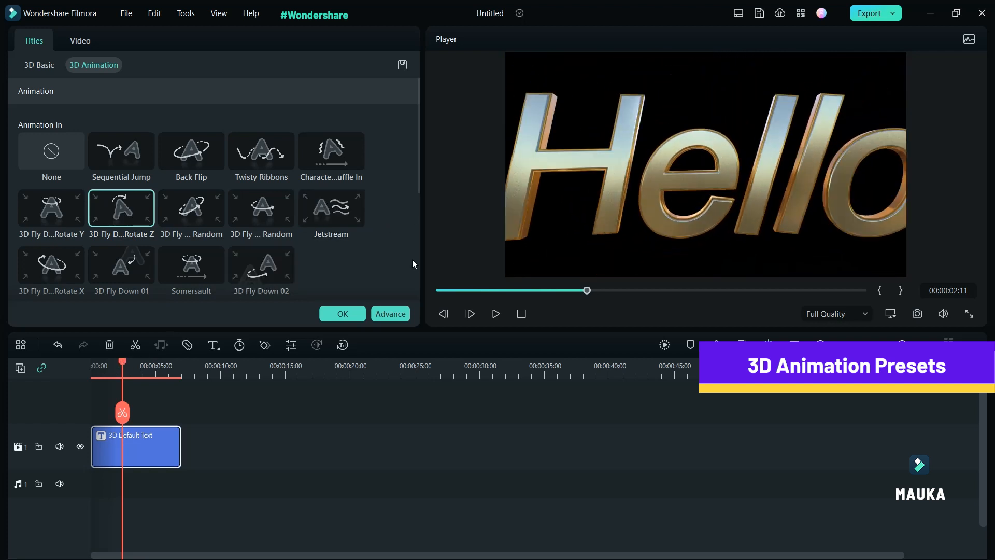
pyautogui.scroll(-3, 315, 262)
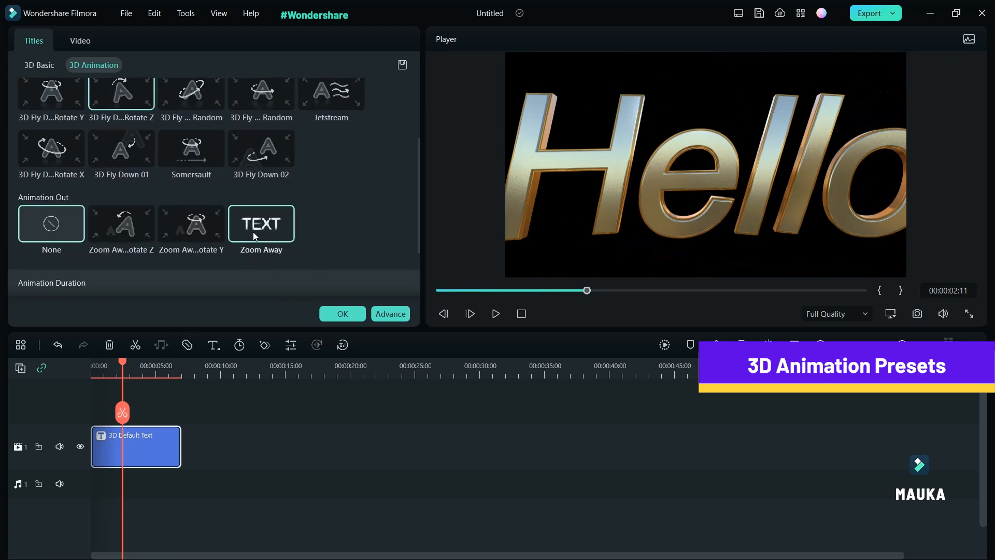
pyautogui.scroll(-1, 272, 239)
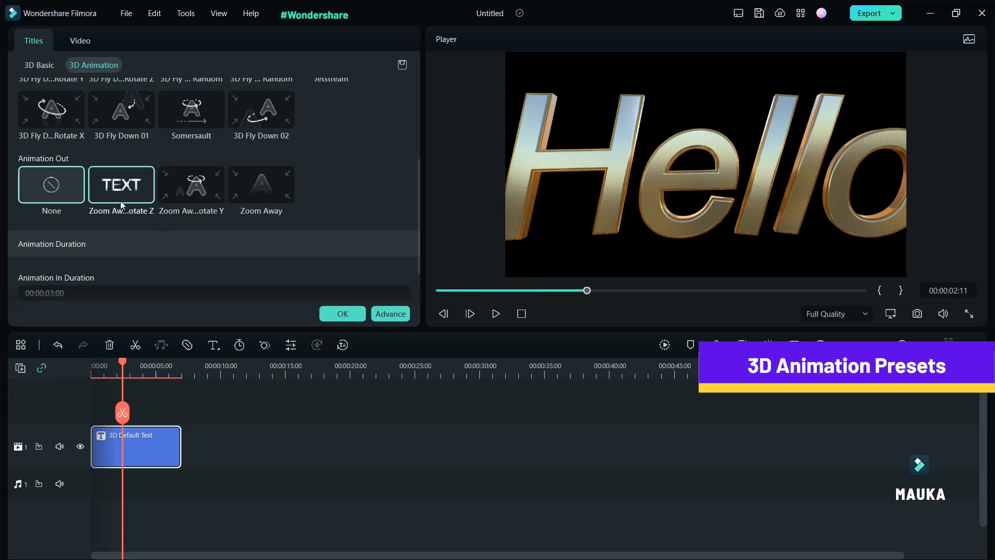
pyautogui.click(257, 190)
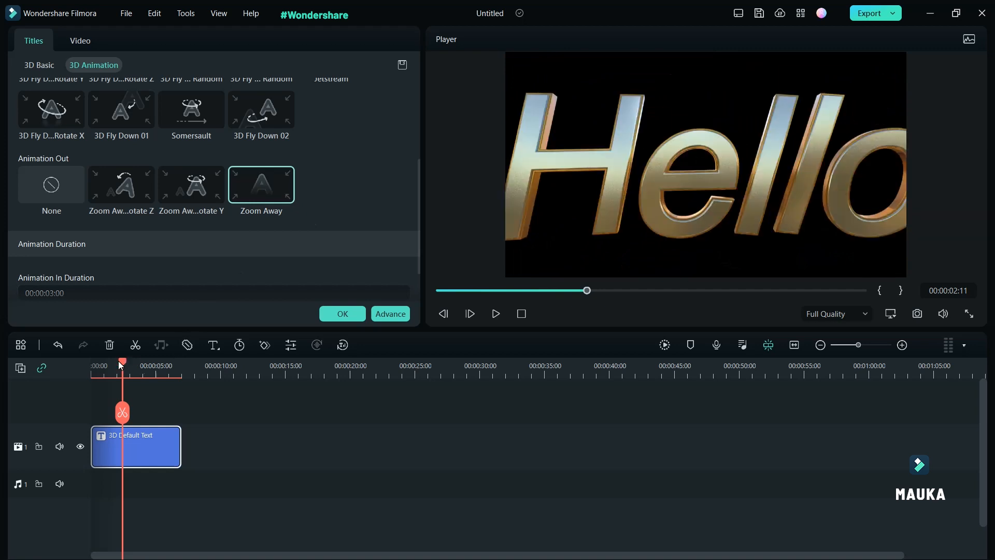
pyautogui.click(95, 371)
pyautogui.moveTo(95, 371); pyautogui.dragTo(140, 375)
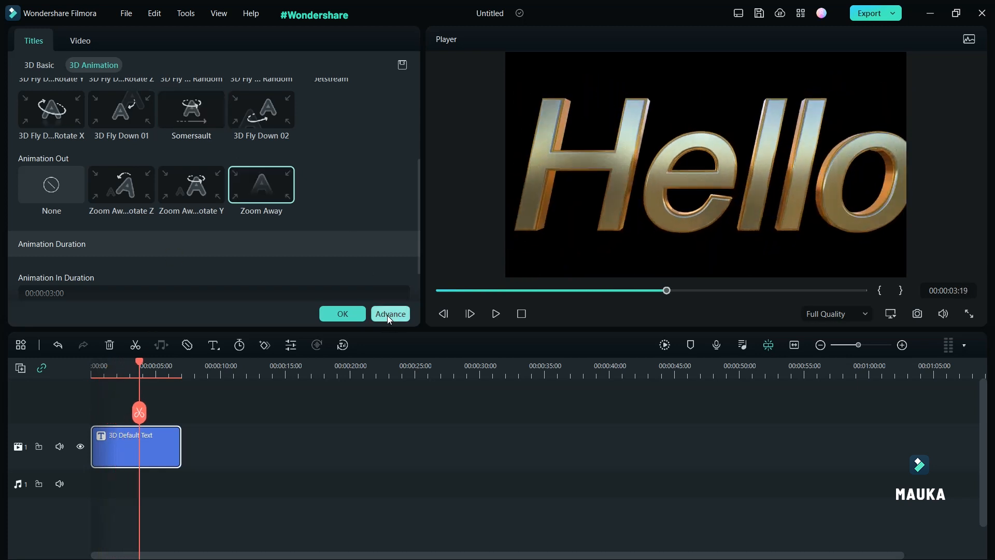
# Set the title's entrance animation duration to 00:00:05:12 and preview the whole clip.
pyautogui.scroll(-2, 292, 254)
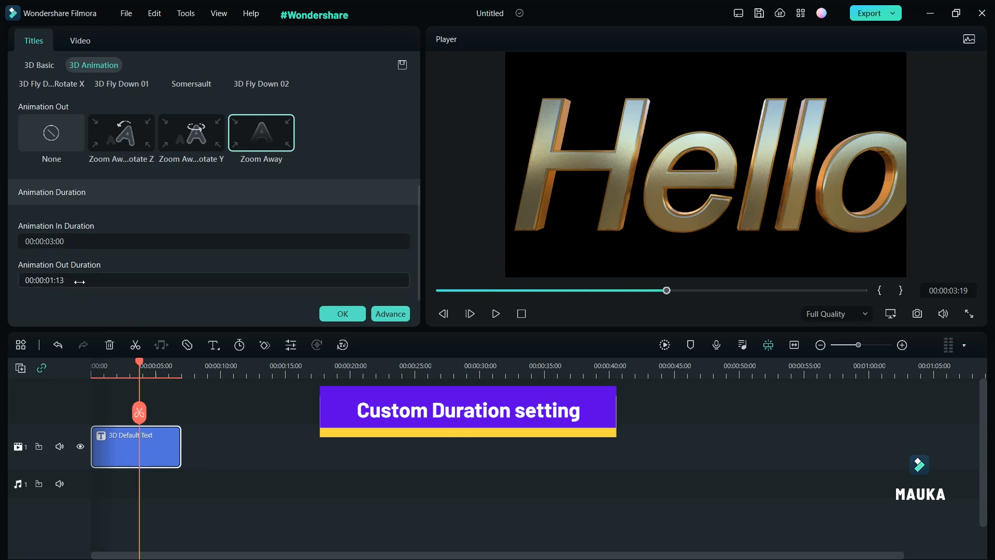
pyautogui.moveTo(136, 362); pyautogui.dragTo(97, 372)
pyautogui.moveTo(44, 241); pyautogui.dragTo(73, 241)
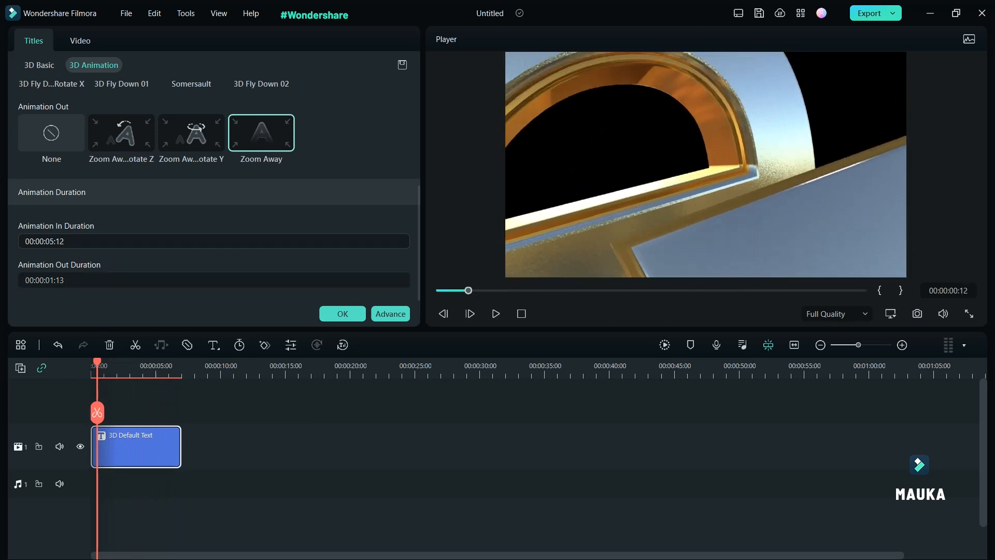
pyautogui.click(94, 369)
pyautogui.moveTo(94, 369); pyautogui.dragTo(192, 385)
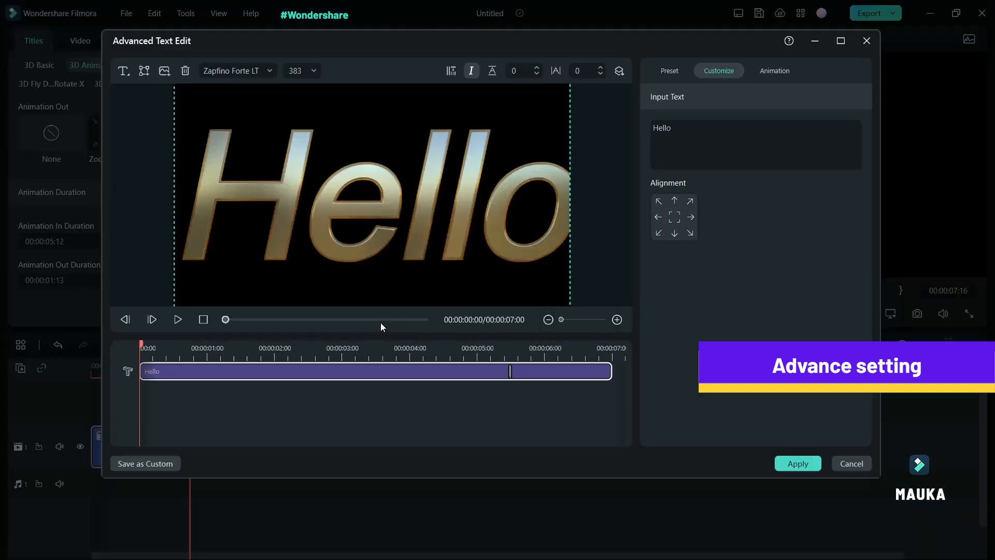
# Add a second 3D text to the title and change its wording to World.
pyautogui.click(127, 74)
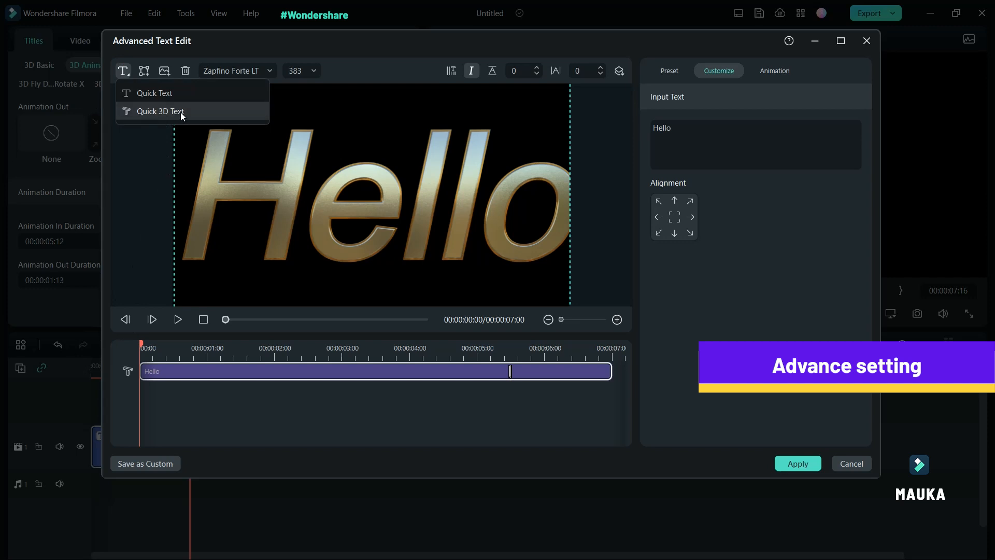
pyautogui.click(203, 111)
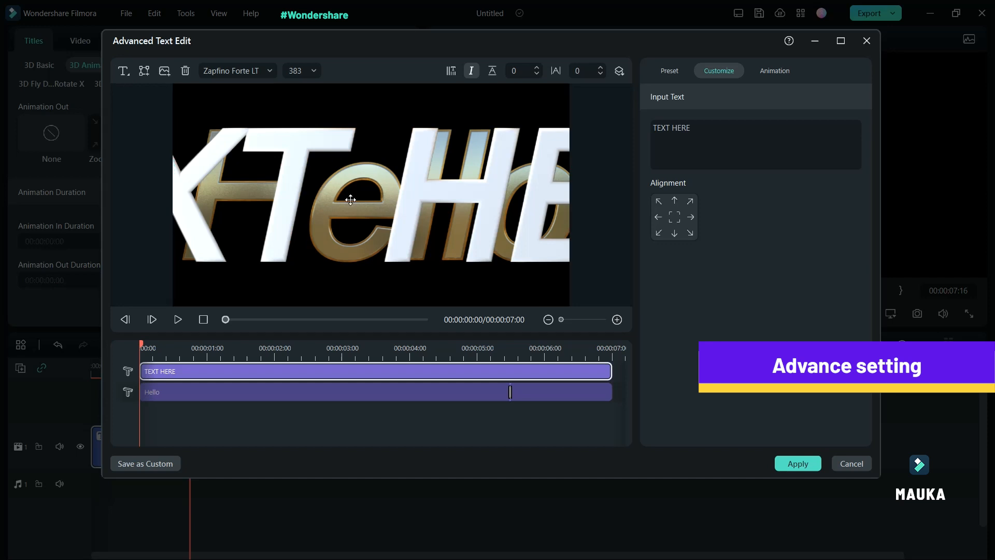
pyautogui.doubleClick(741, 132)
pyautogui.click(742, 134)
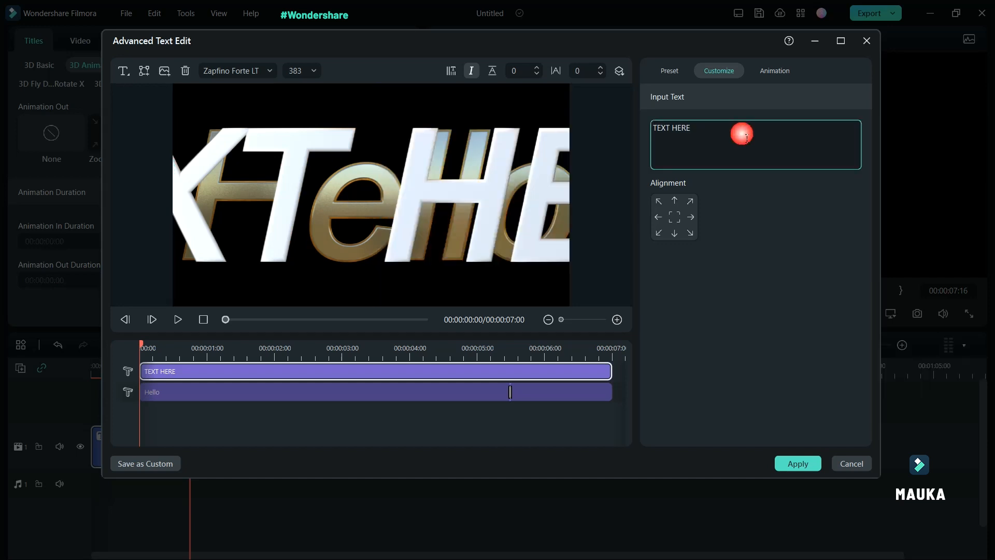
pyautogui.tripleClick(747, 136)
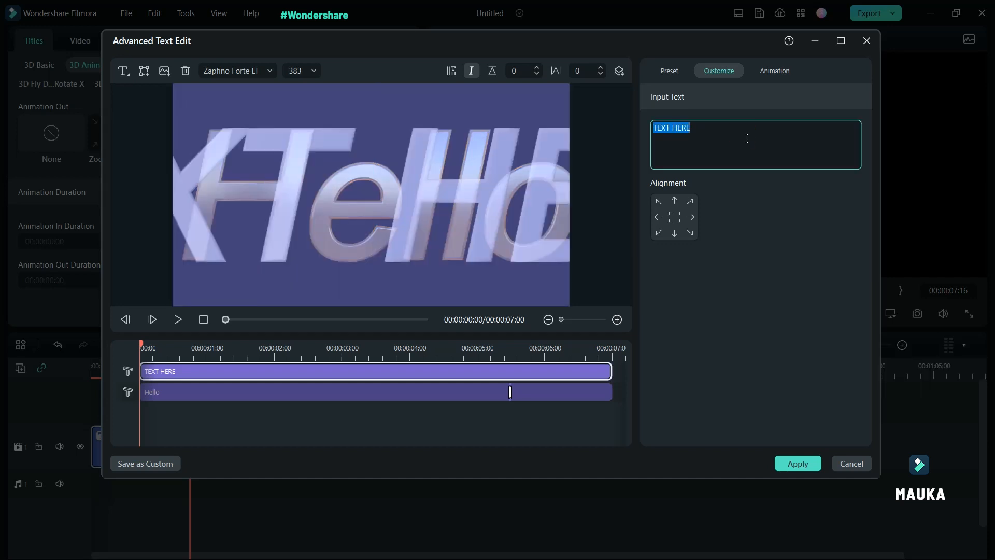
pyautogui.write('Wo')
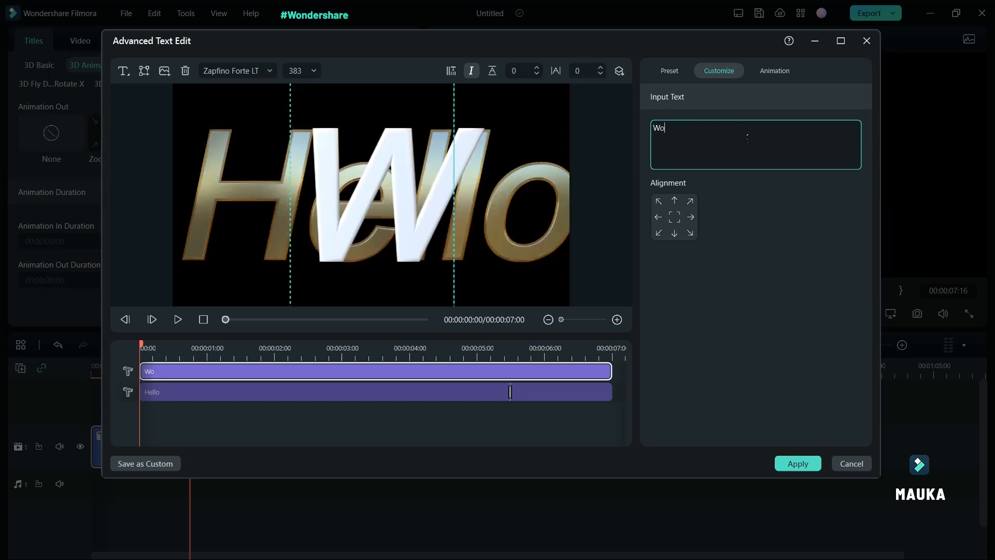
pyautogui.write('rld')
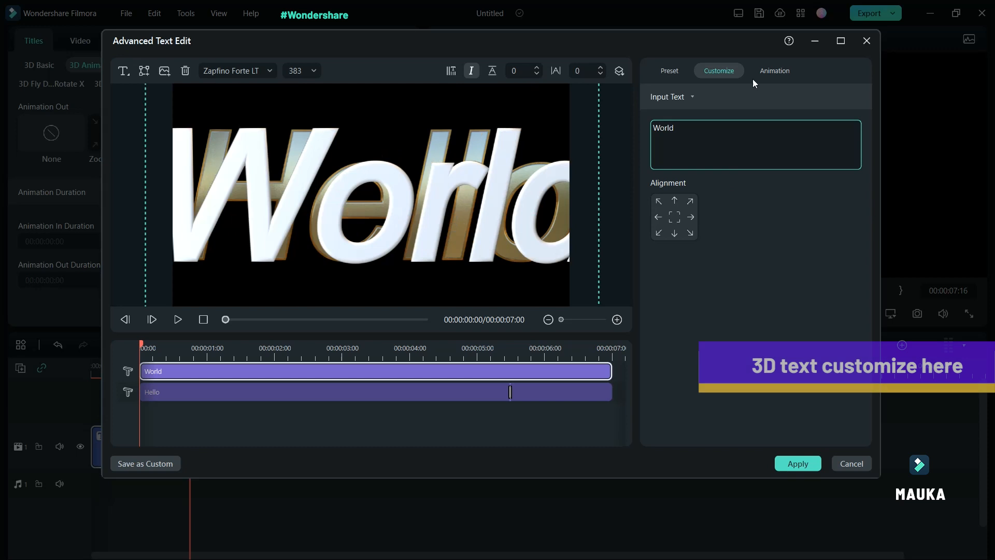
# Apply the same metallic gold 3D material preset to the World text as the Hello text has.
pyautogui.click(664, 70)
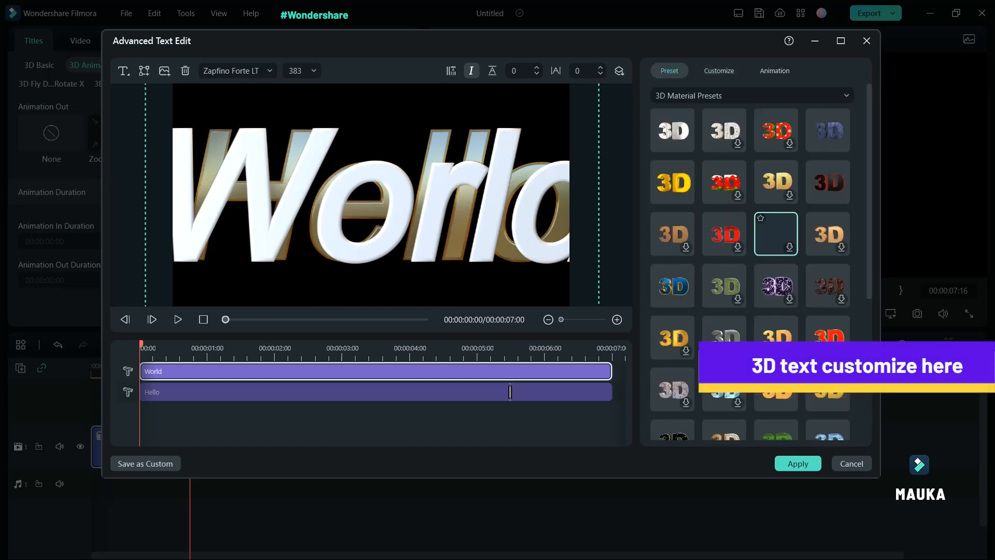
pyautogui.scroll(-3, 834, 316)
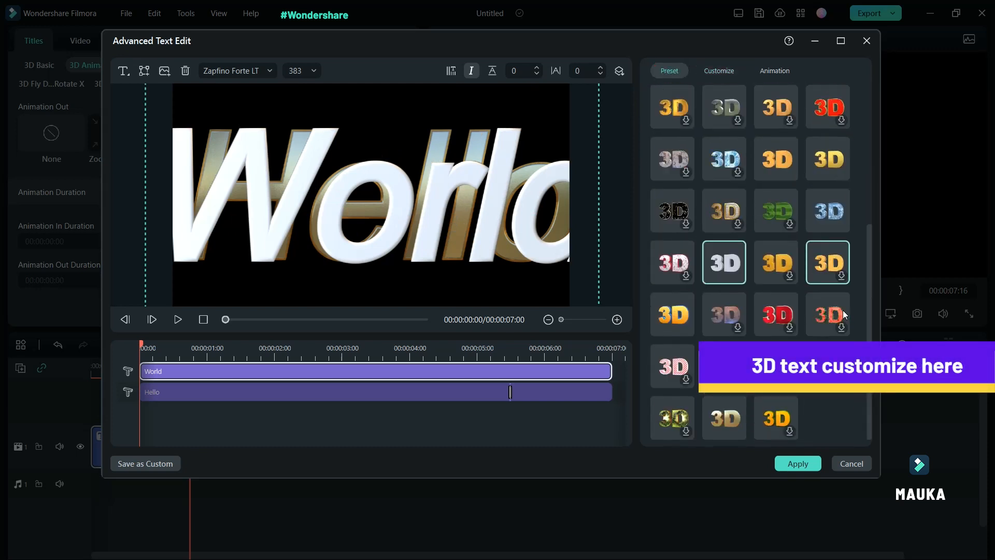
pyautogui.click(727, 431)
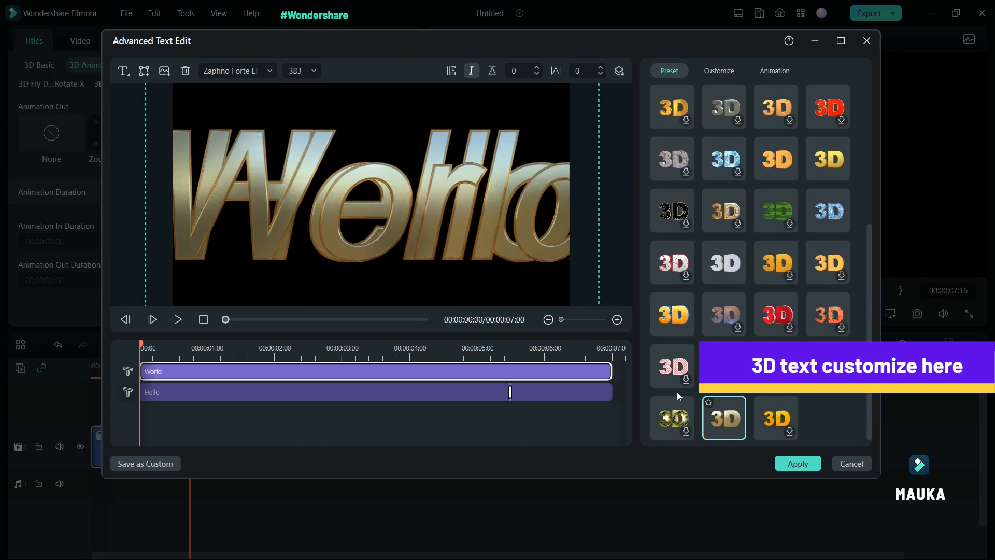
# Move the World text layer below the Hello layer in the layer order.
pyautogui.click(723, 73)
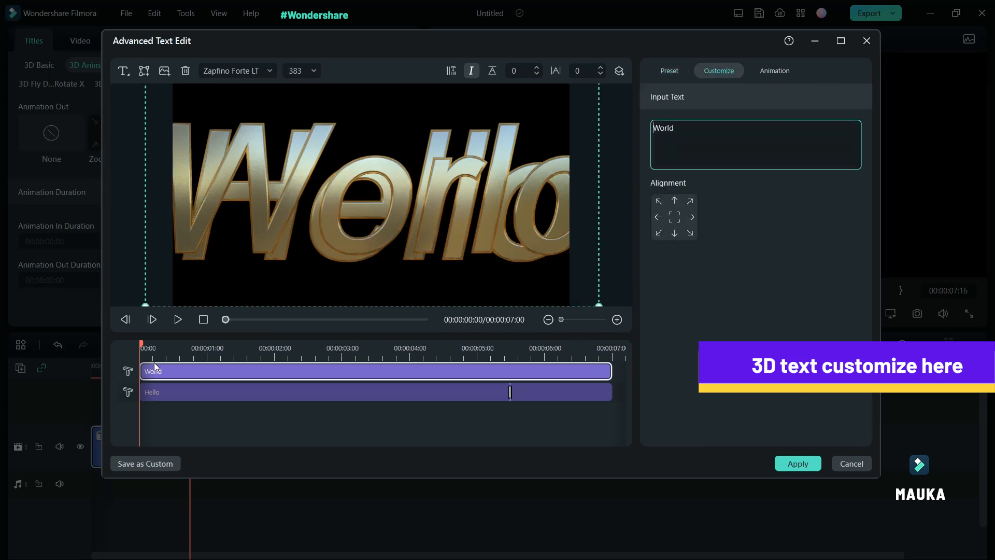
pyautogui.moveTo(130, 380)
pyautogui.mouseDown()
pyautogui.moveTo(133, 409)
pyautogui.moveTo(128, 394)
pyautogui.mouseUp()
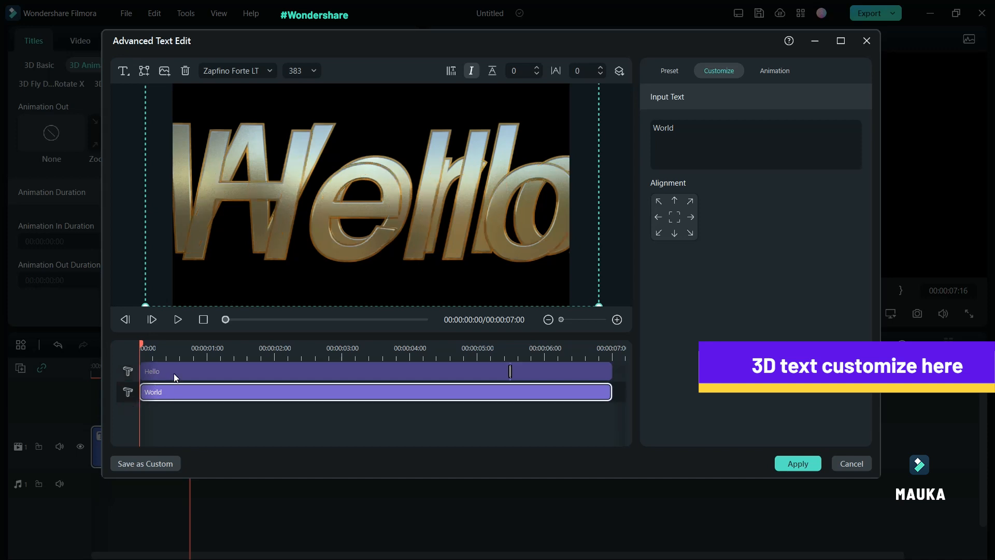
pyautogui.click(175, 373)
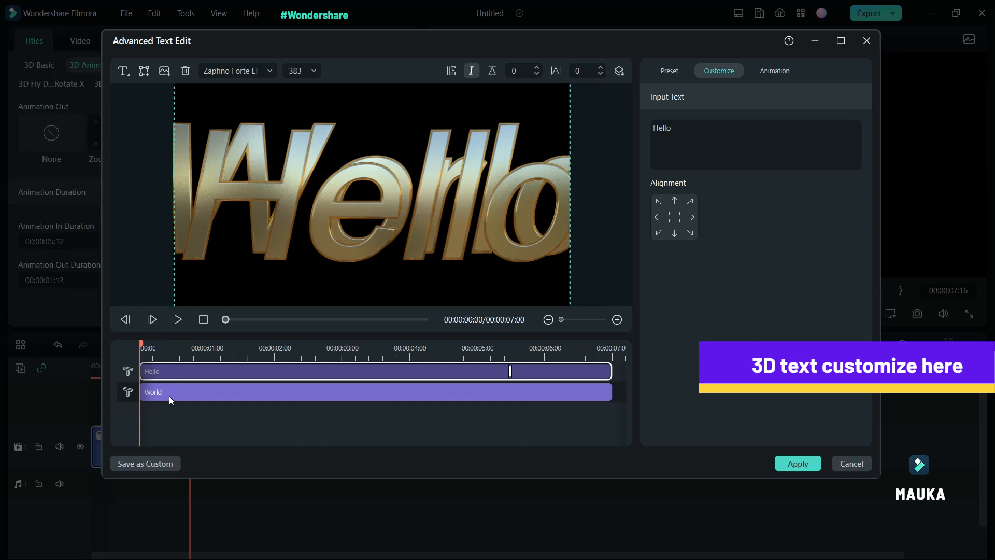
pyautogui.click(168, 393)
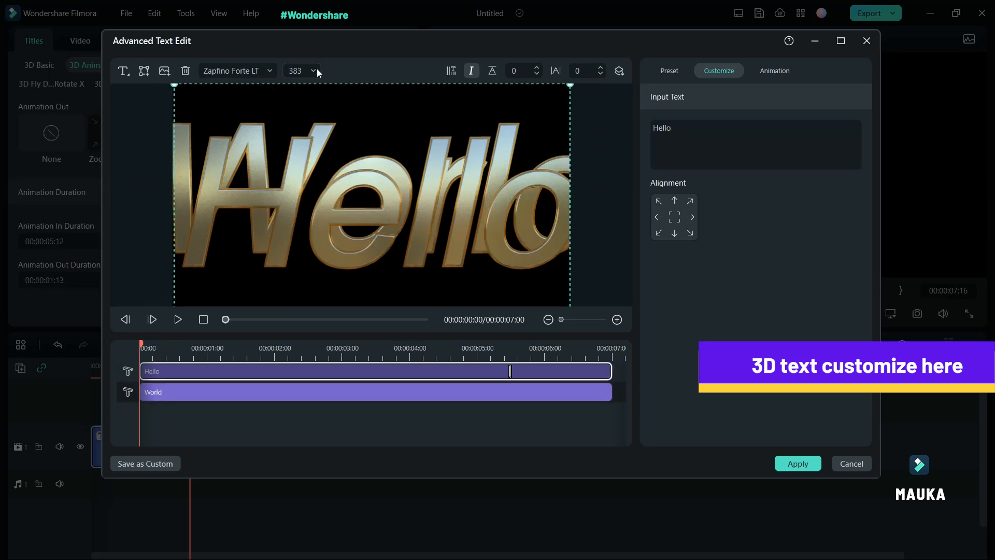
# Set the Hello text's font size to 150.
pyautogui.click(315, 71)
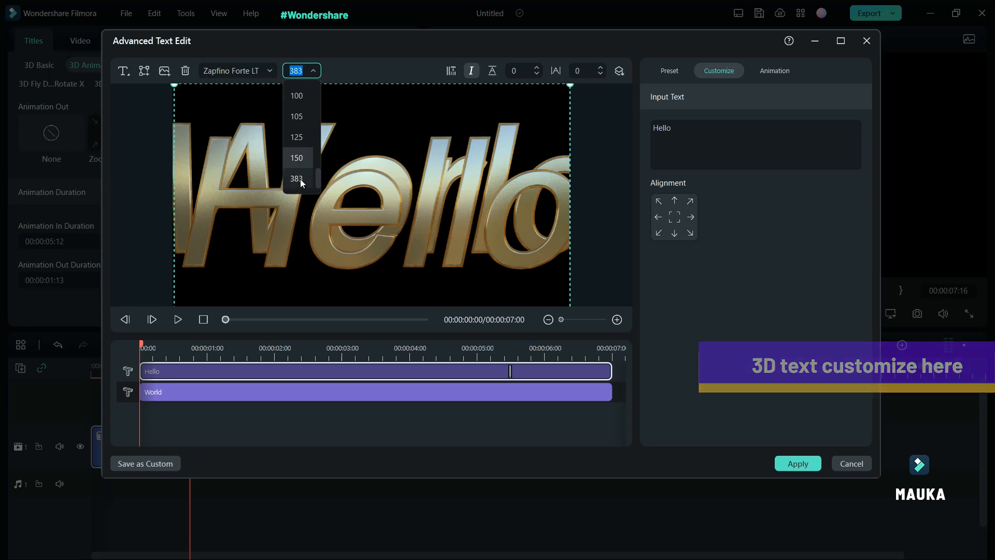
pyautogui.click(301, 178)
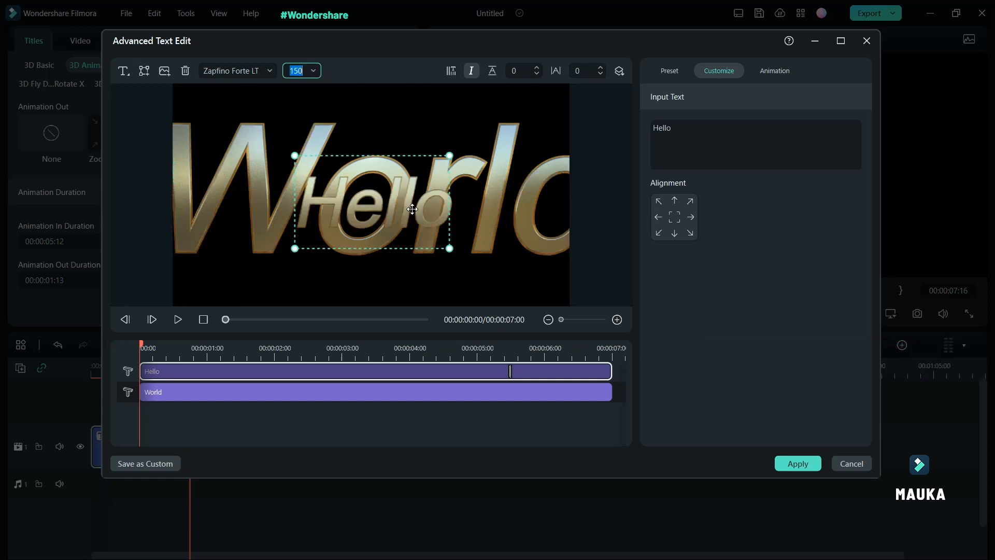
pyautogui.click(315, 71)
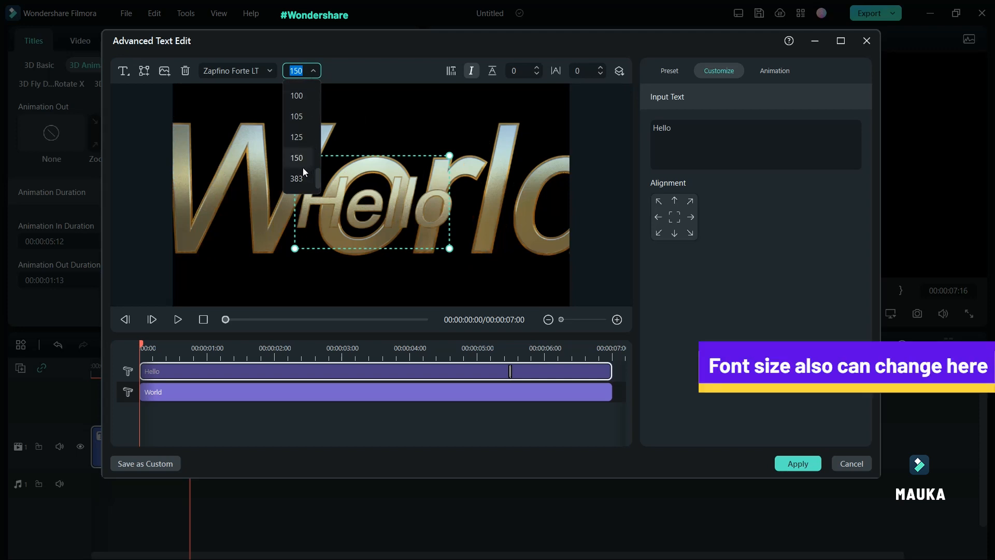
# Set the font size of the World text and of the Hello text to 200.
pyautogui.click(509, 193)
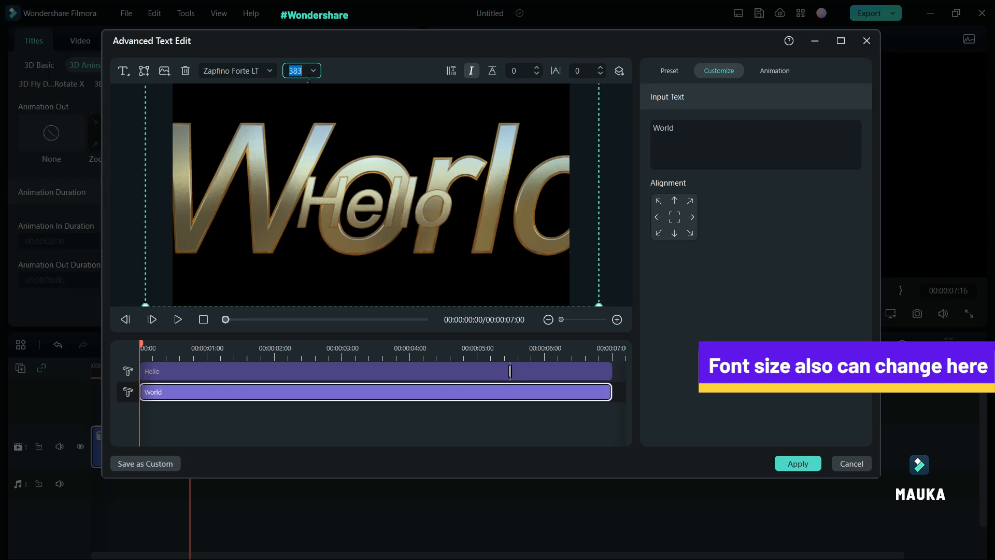
pyautogui.write('200')
pyautogui.press('Return')
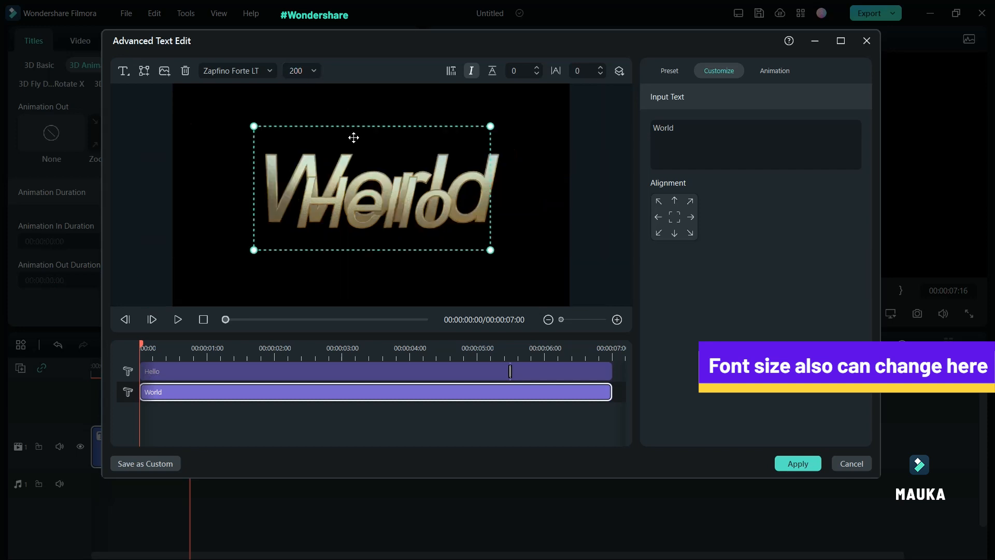
pyautogui.click(163, 373)
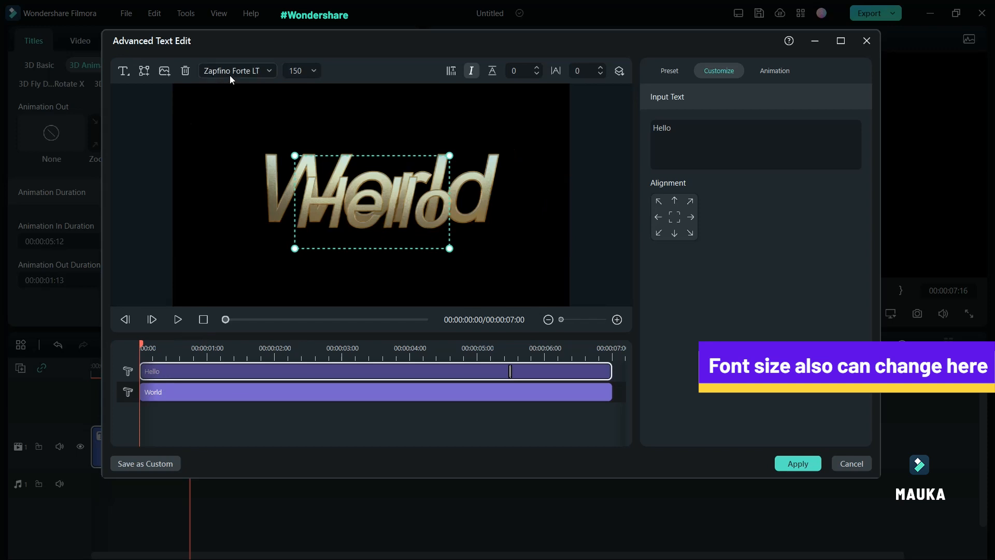
pyautogui.click(298, 73)
pyautogui.write('200')
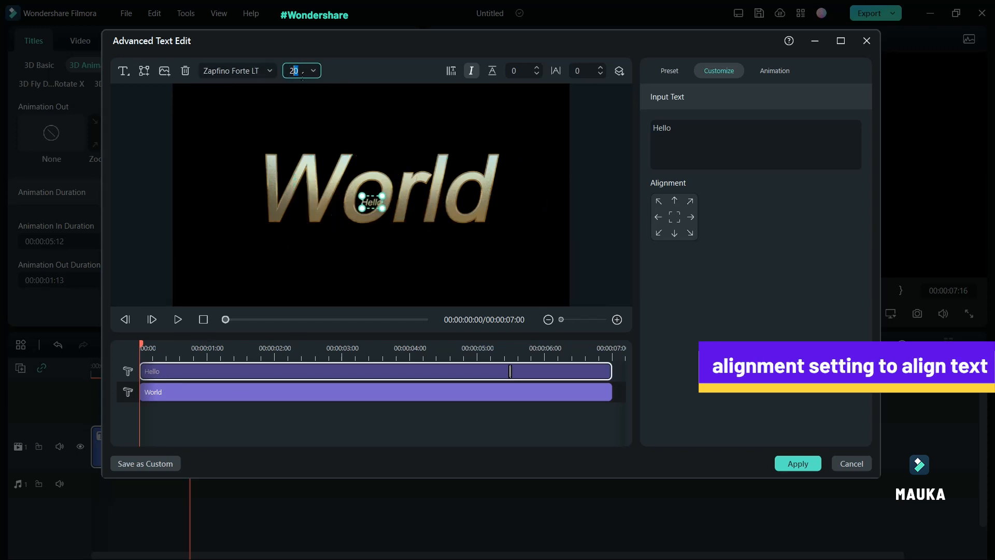
pyautogui.press('Return')
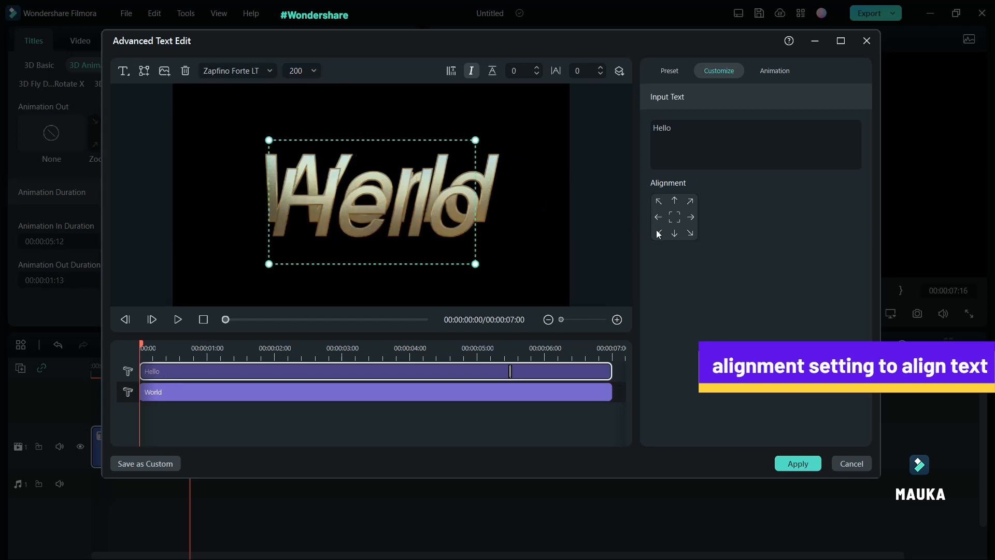
# Align the Hello text to the top centre of the frame and the World text to the bottom centre.
pyautogui.click(673, 235)
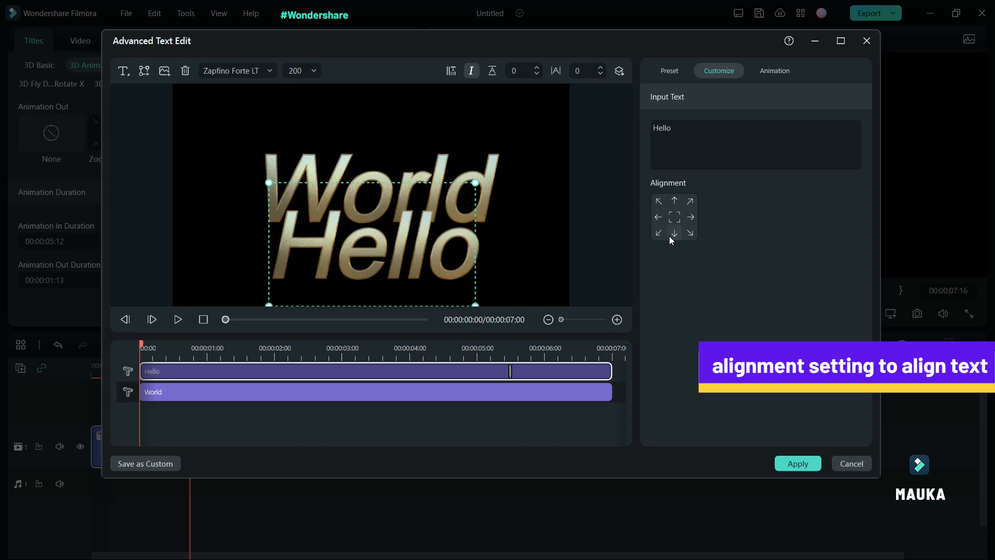
pyautogui.click(675, 201)
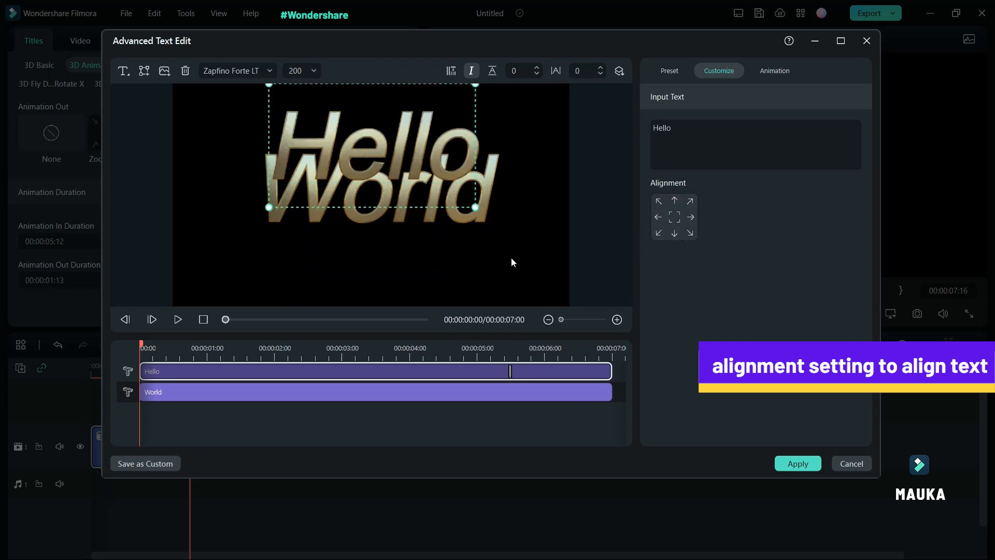
pyautogui.click(193, 398)
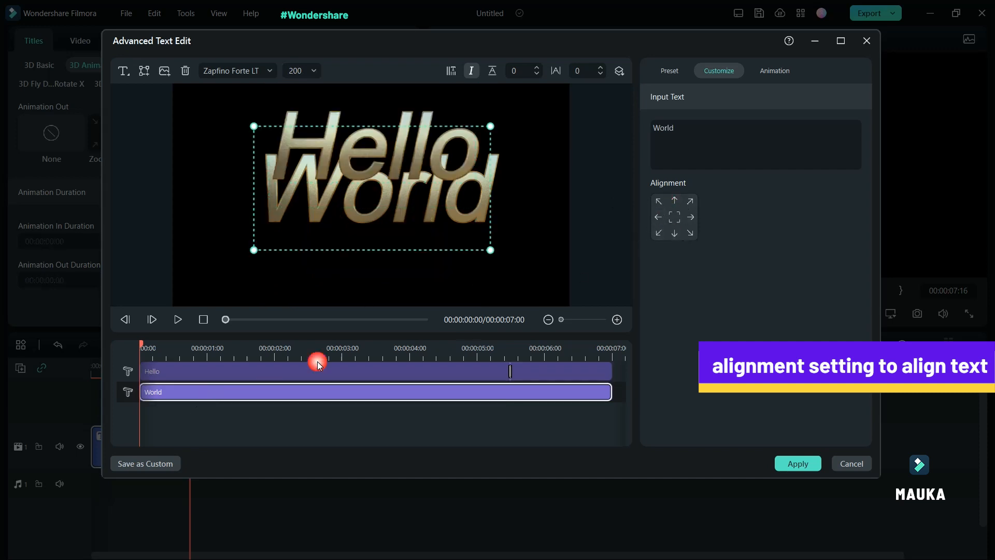
pyautogui.click(675, 233)
pyautogui.click(594, 217)
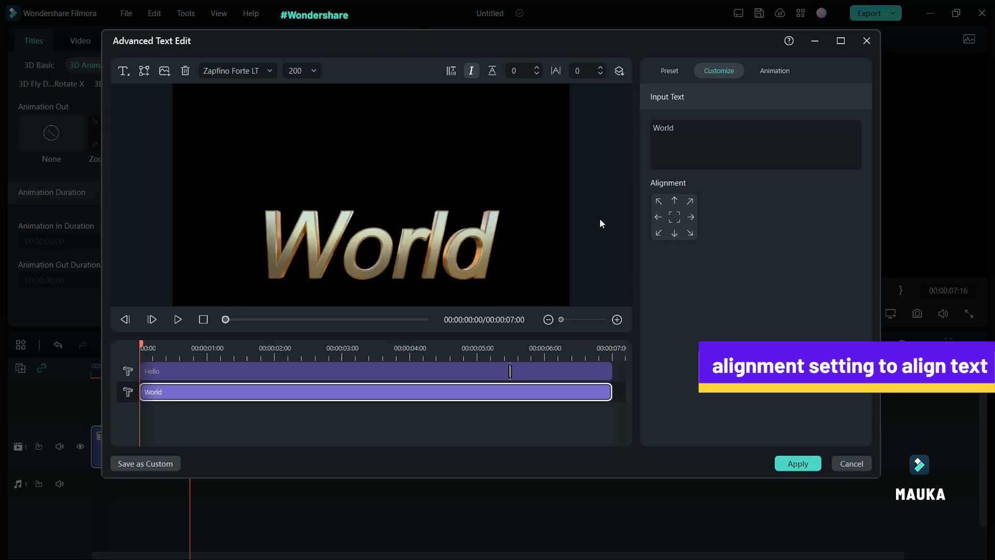
# Apply the Sequential Jump entrance and the Zoom Away Rotate Y exit animation to the Hello text, and preview them.
pyautogui.click(222, 372)
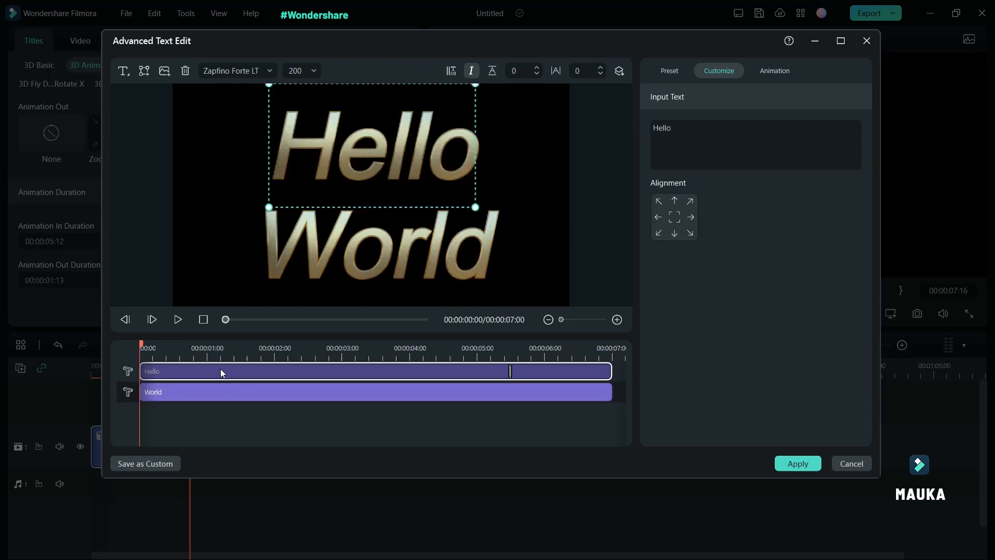
pyautogui.click(774, 71)
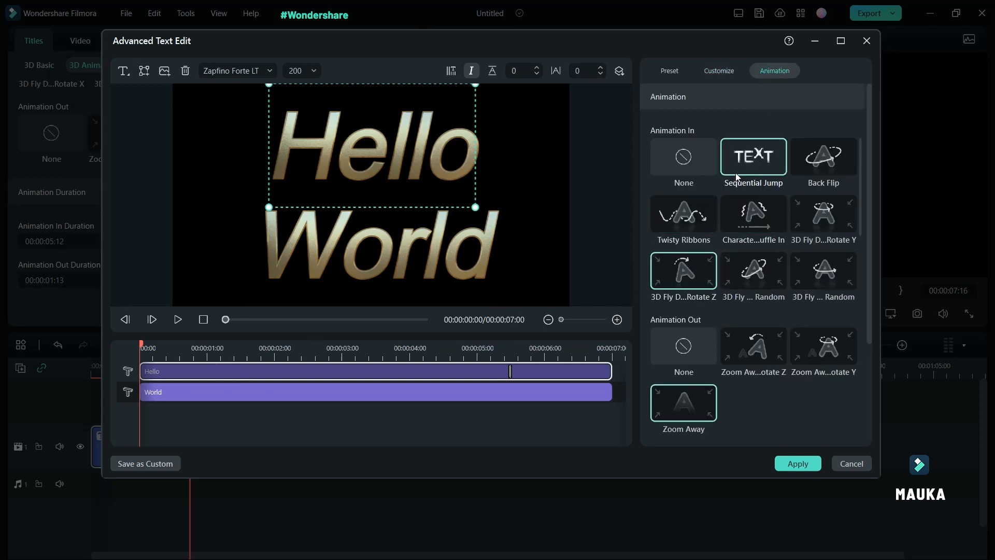
pyautogui.click(761, 166)
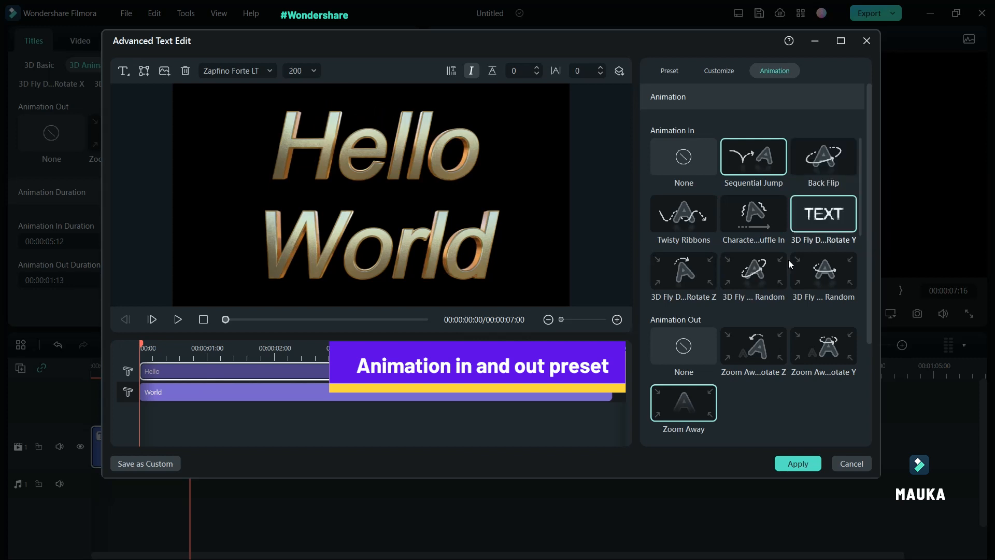
pyautogui.click(819, 351)
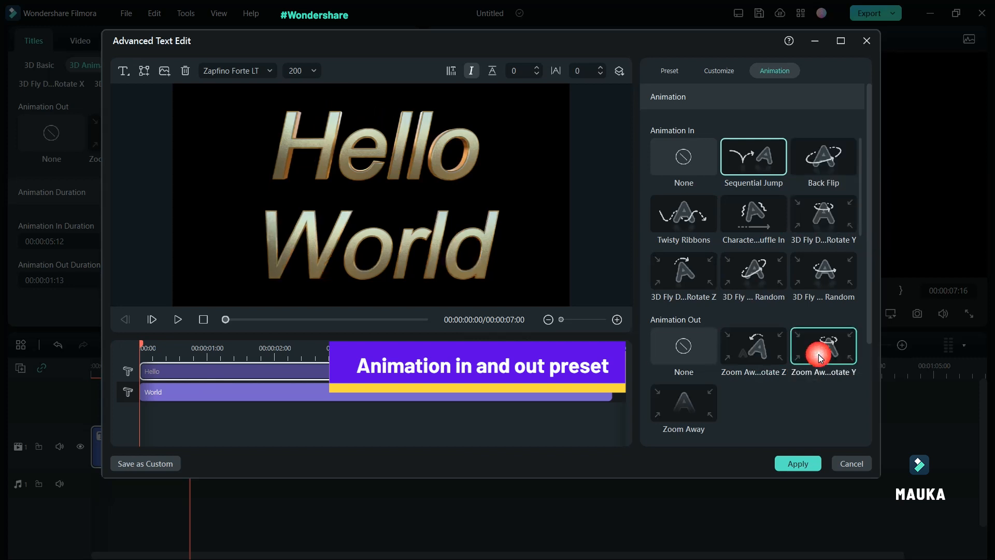
pyautogui.moveTo(142, 349); pyautogui.dragTo(335, 348)
pyautogui.press('space')
# Remove the entrance and exit animations from the Hello text.
pyautogui.click(306, 395)
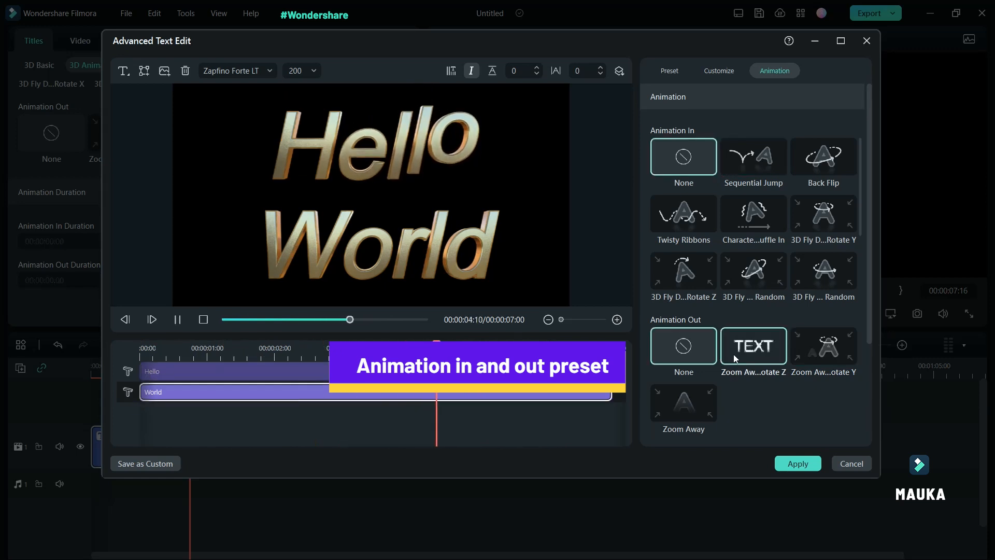
pyautogui.click(373, 372)
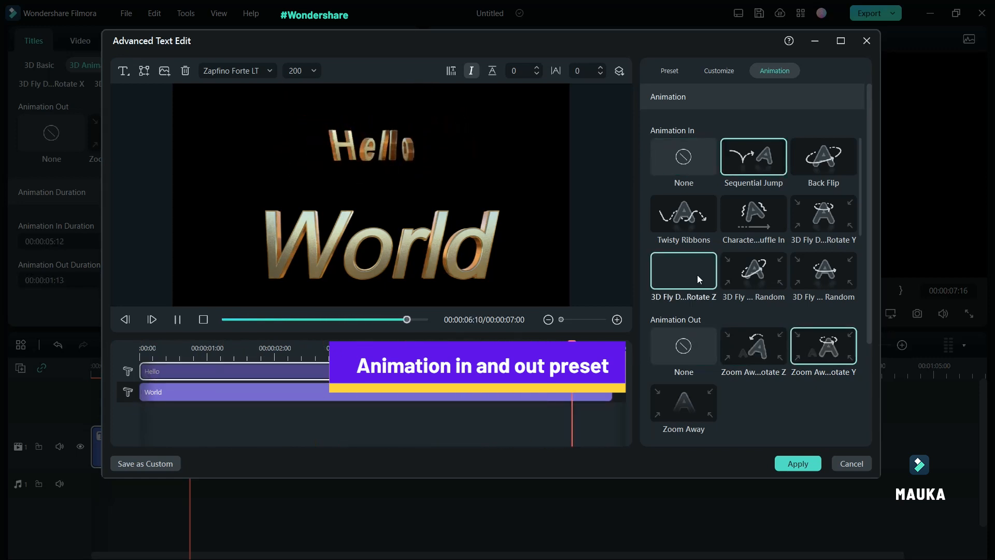
pyautogui.click(690, 168)
pyautogui.click(678, 351)
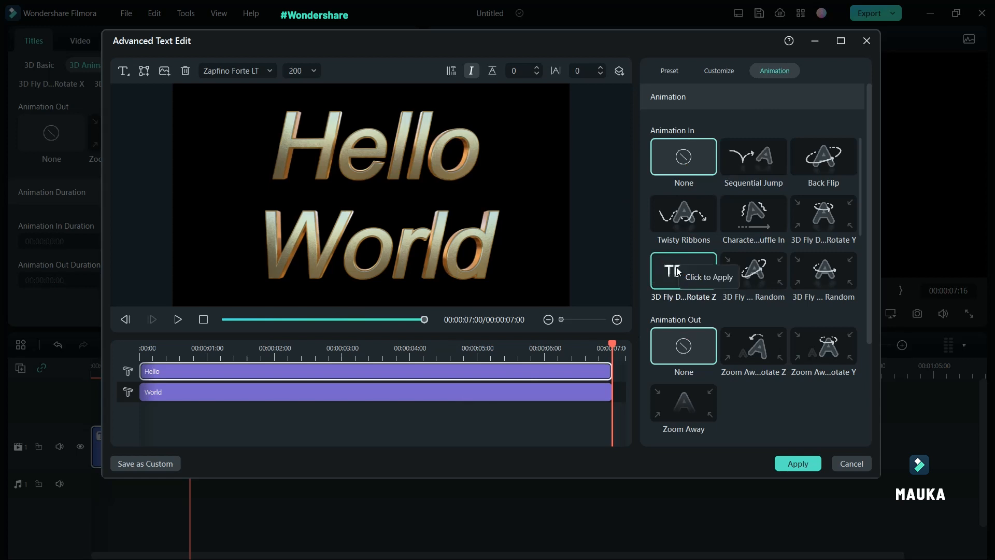
# Apply the 3D Fly Down Rotate Z entrance animation to both the Hello and the World text.
pyautogui.click(677, 267)
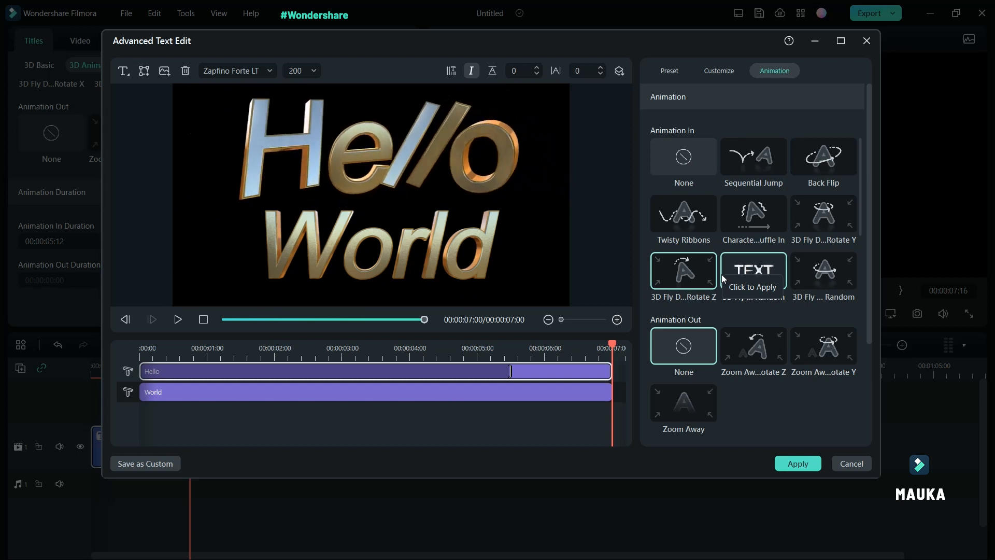
pyautogui.click(419, 394)
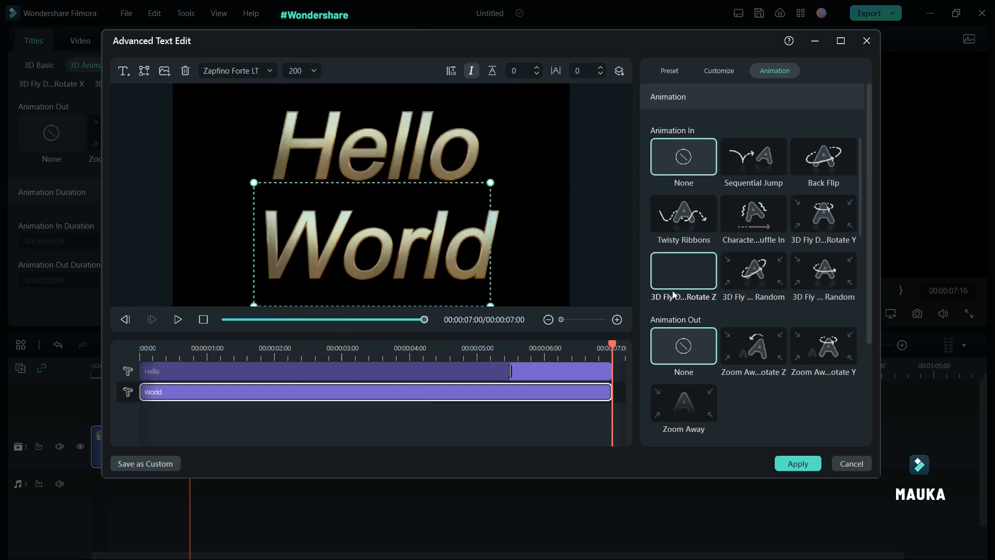
pyautogui.click(685, 275)
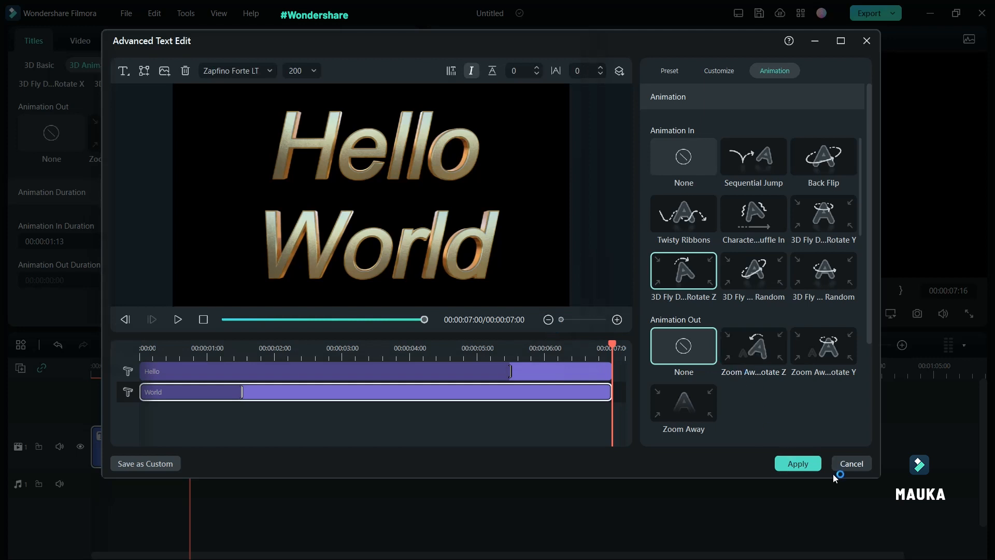
# Apply the advanced text edits to the title, preview the title at about 5 seconds and confirm its settings.
pyautogui.click(779, 464)
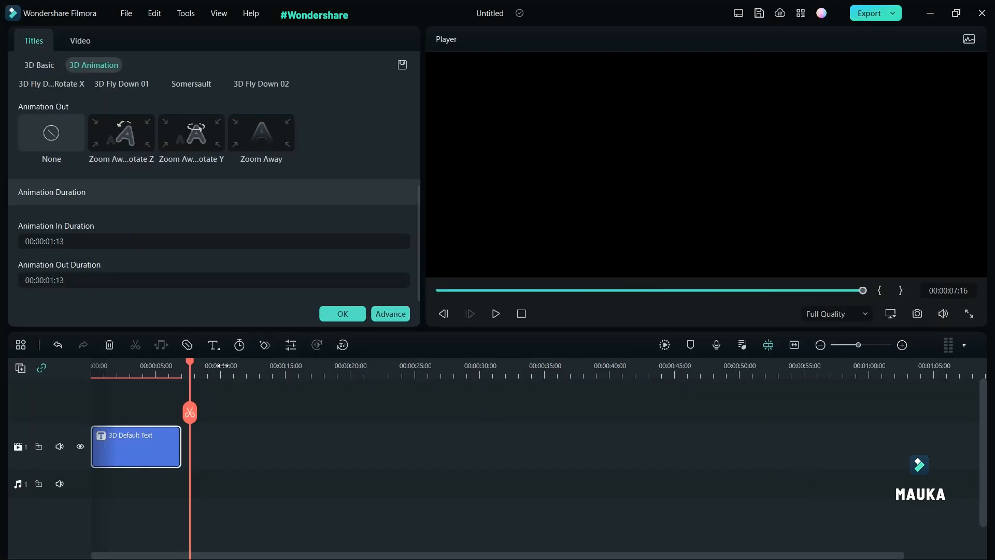
pyautogui.moveTo(150, 363); pyautogui.dragTo(159, 381)
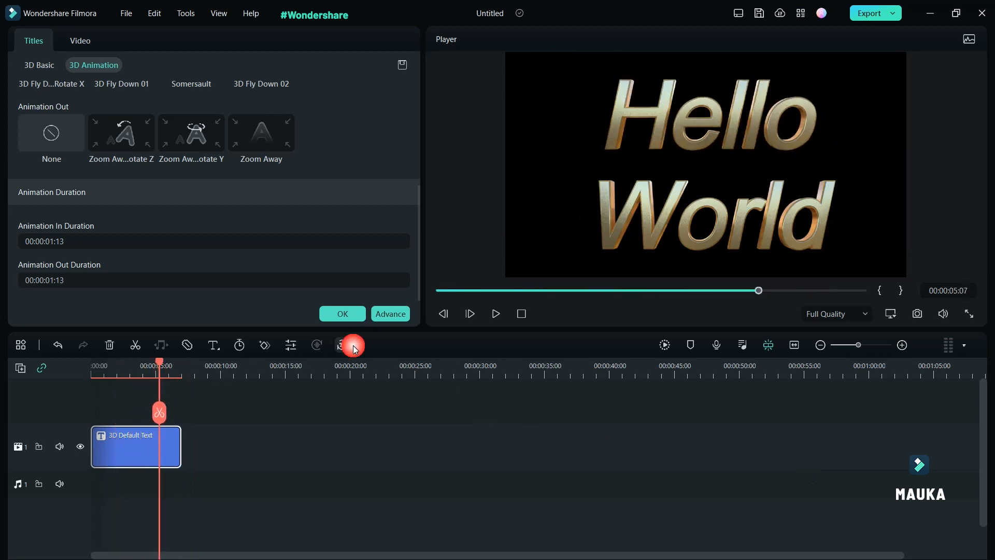
pyautogui.click(329, 314)
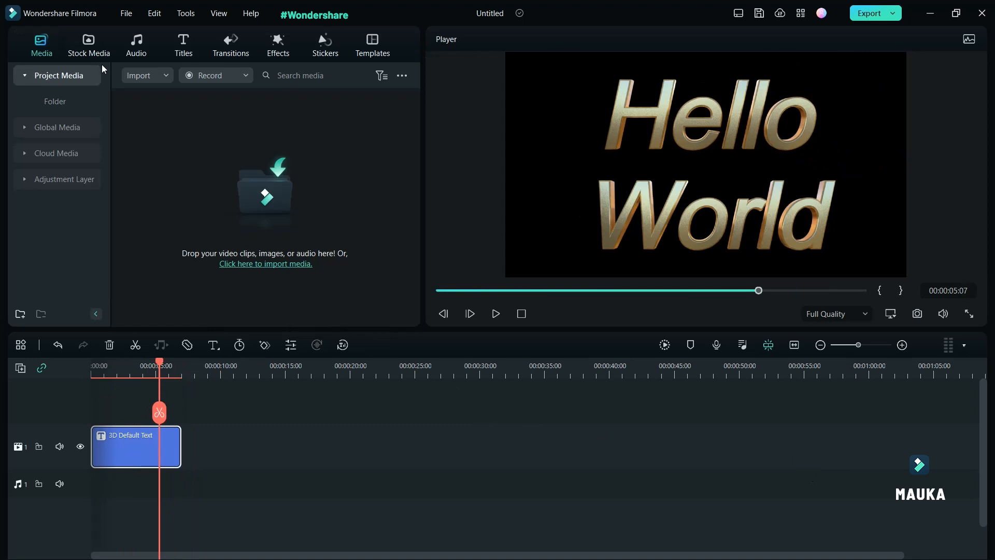
# Add the downloaded stock clip of the masked man holding a football to the timeline after the title.
pyautogui.click(91, 43)
pyautogui.click(28, 78)
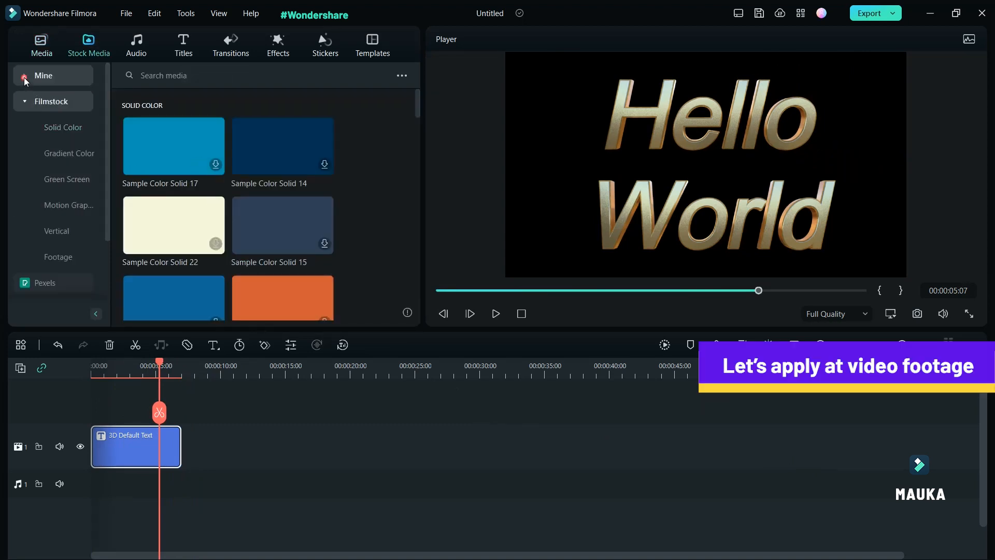
pyautogui.click(72, 126)
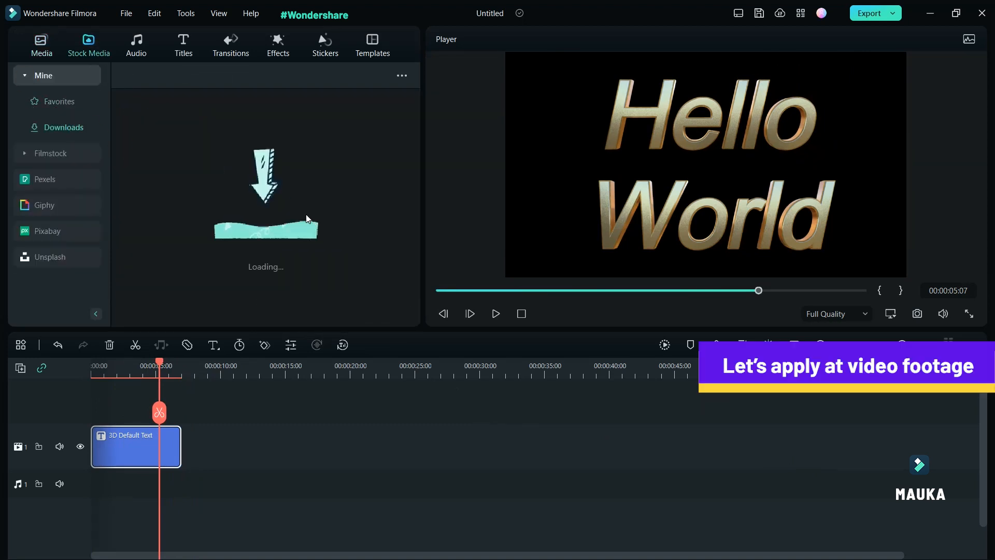
pyautogui.scroll(-5, 317, 205)
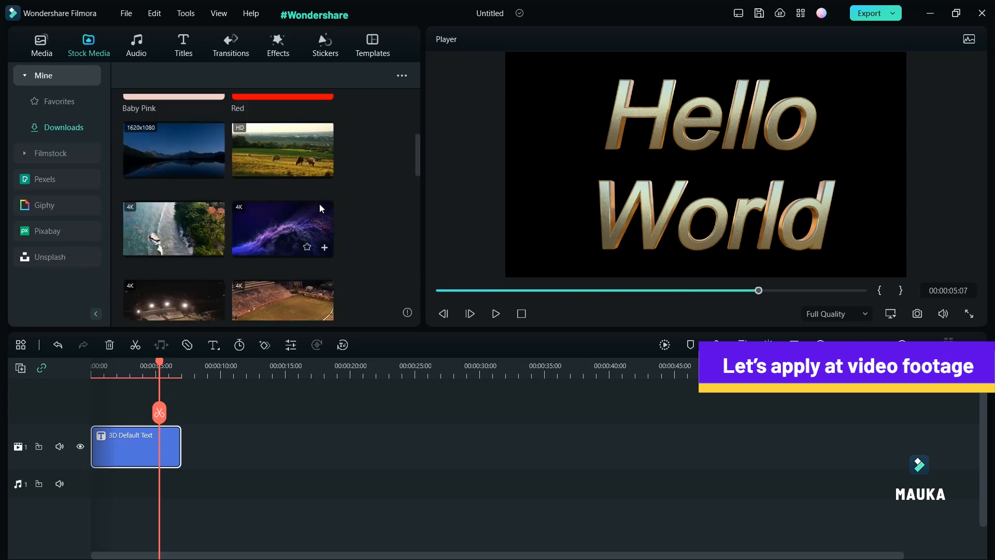
pyautogui.scroll(-3, 319, 204)
pyautogui.scroll(-3, 319, 204)
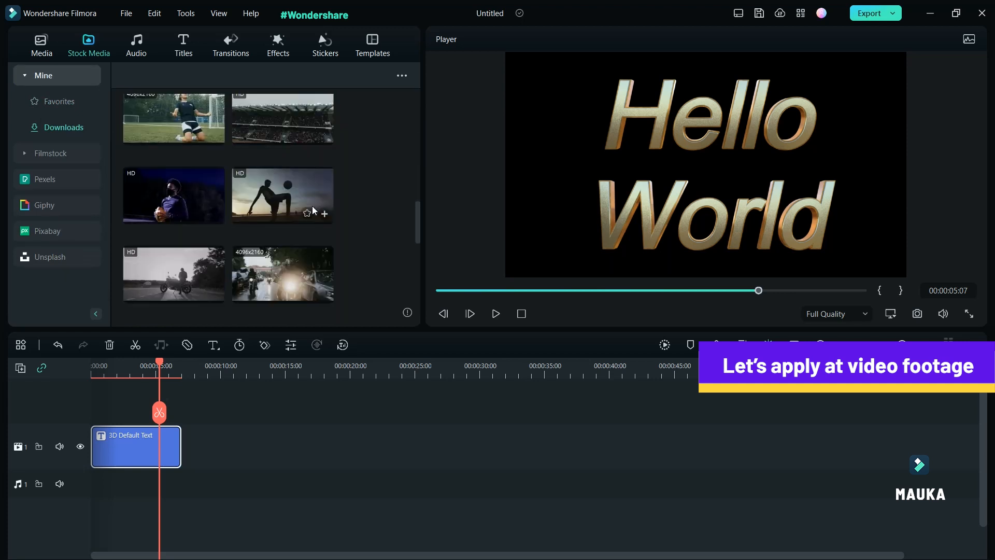
pyautogui.moveTo(194, 202); pyautogui.dragTo(197, 480)
pyautogui.click(591, 311)
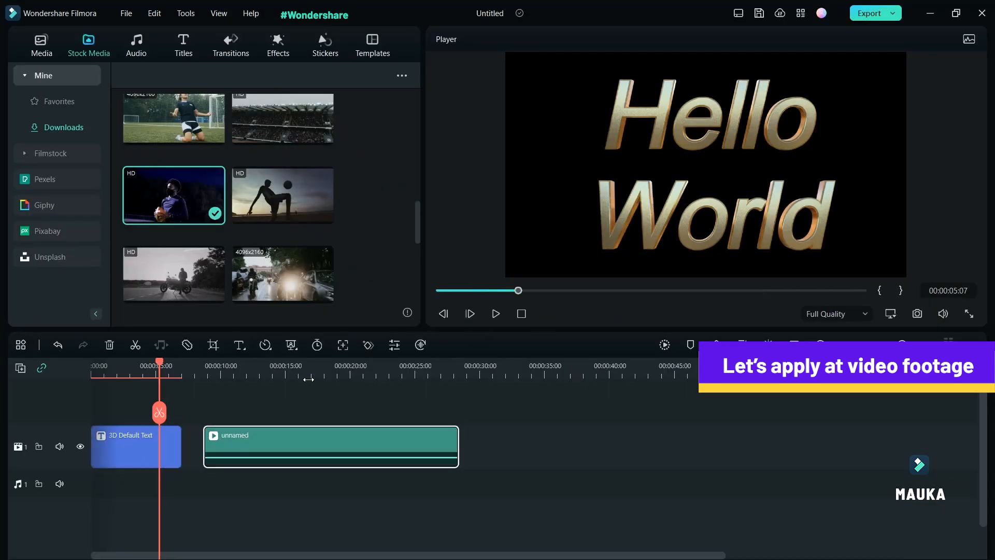
# Stack the 3D title on a track above the football footage, start the footage at the timeline's beginning, and preview the overlay.
pyautogui.moveTo(136, 450); pyautogui.dragTo(137, 421)
pyautogui.moveTo(326, 469); pyautogui.dragTo(147, 475)
pyautogui.click(93, 366)
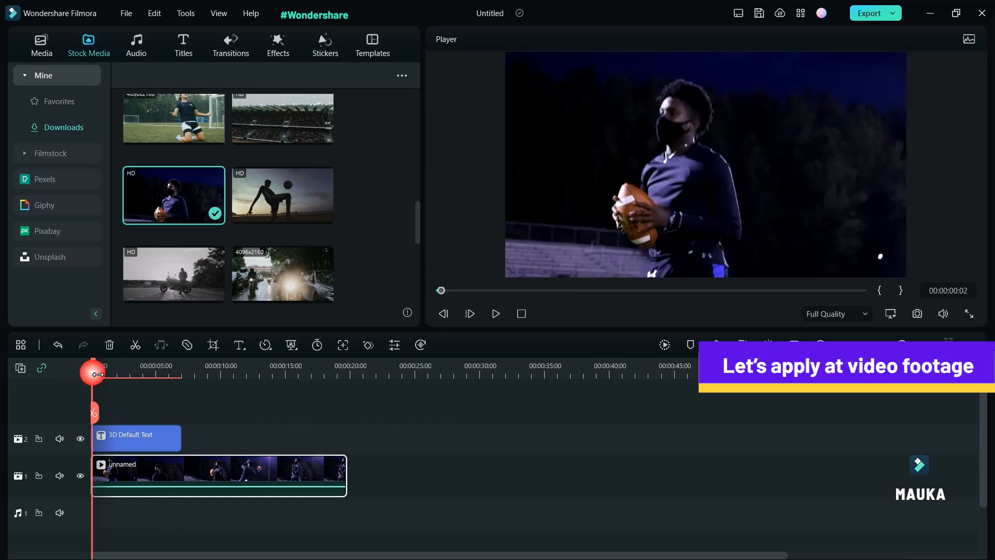
pyautogui.moveTo(95, 365); pyautogui.dragTo(126, 384)
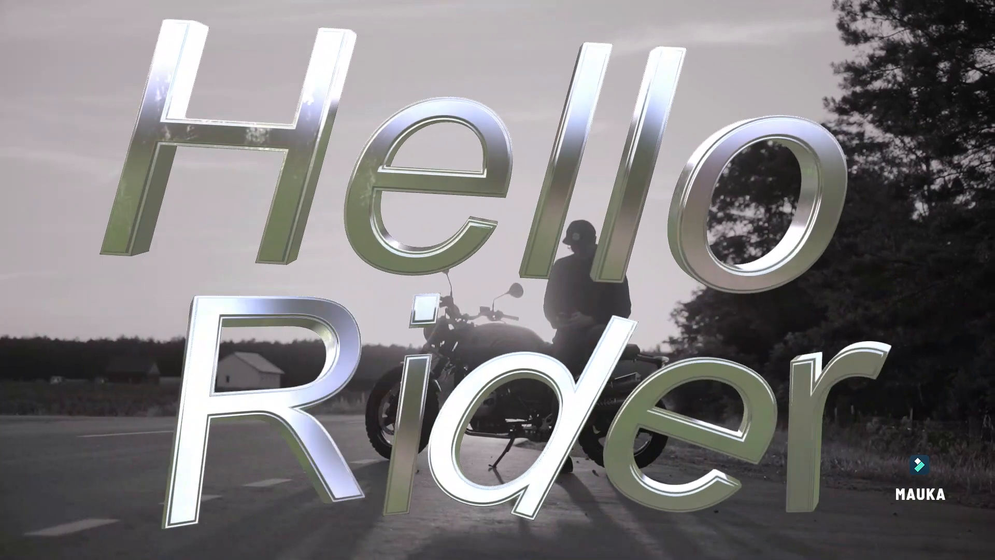